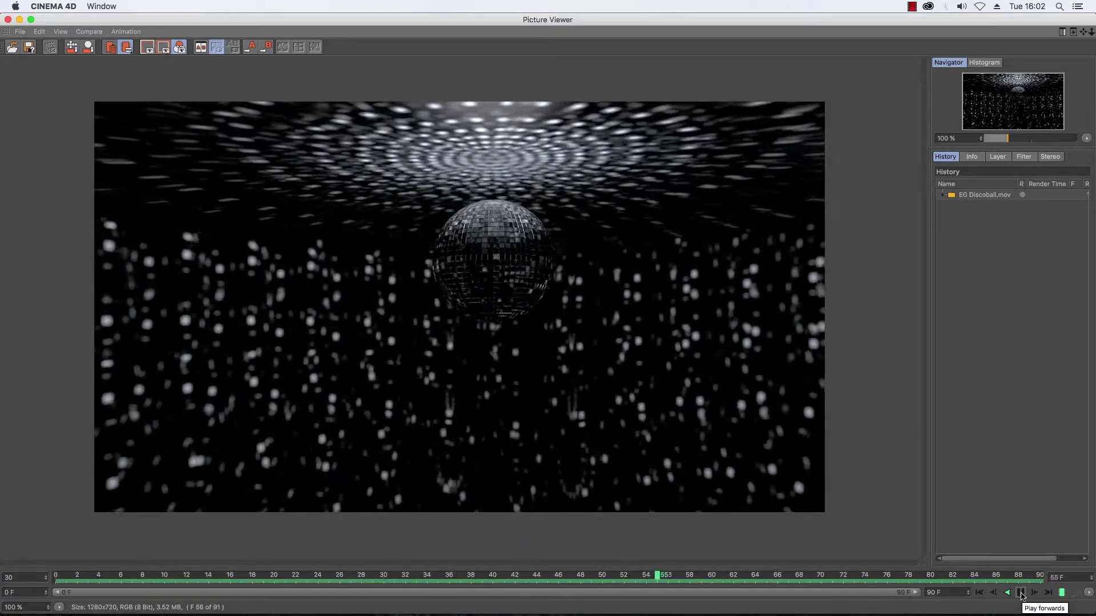
Step: Stop playback of the EG Discoball.mov animation in the Picture Viewer
click(1020, 594)
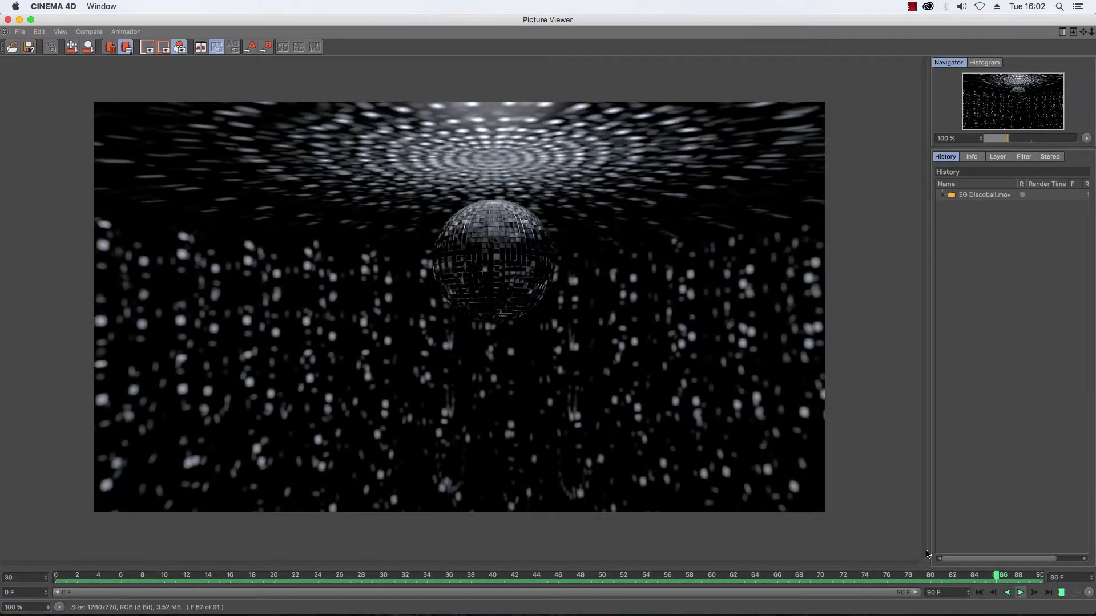
Step: Close the Picture Viewer and add a sphere displayed in Gouraud Shading (Lines)
click(19, 20)
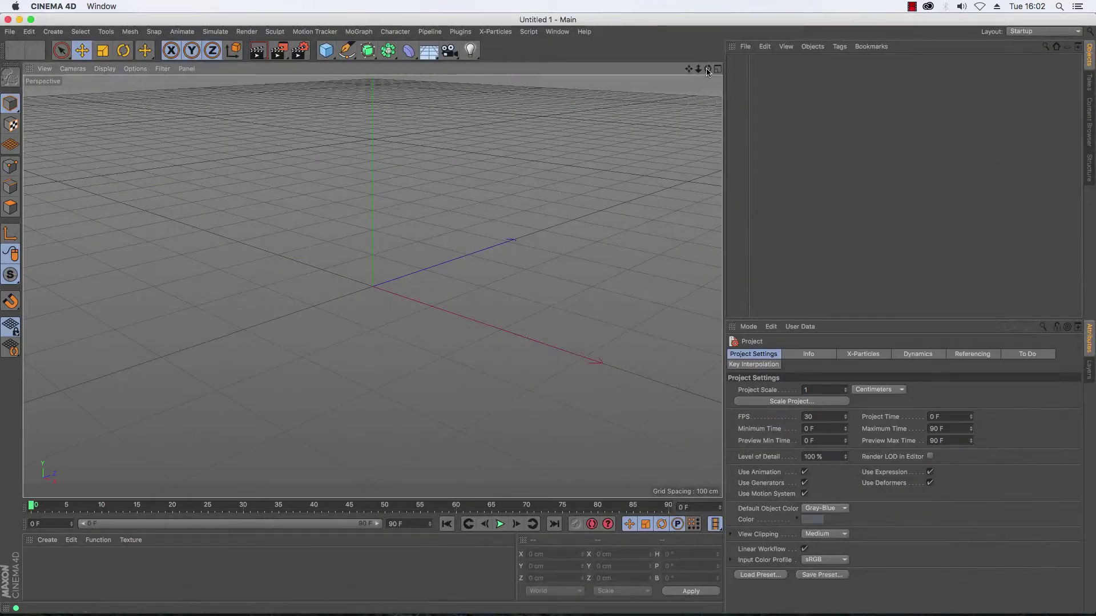
alt+drag(371, 286, 377, 283)
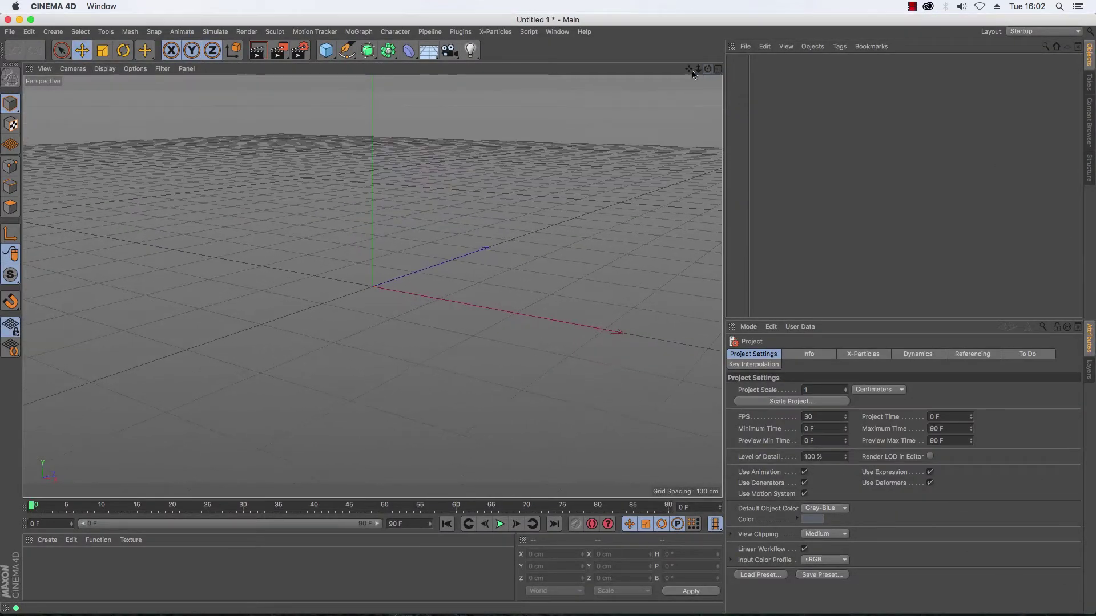
click(329, 56)
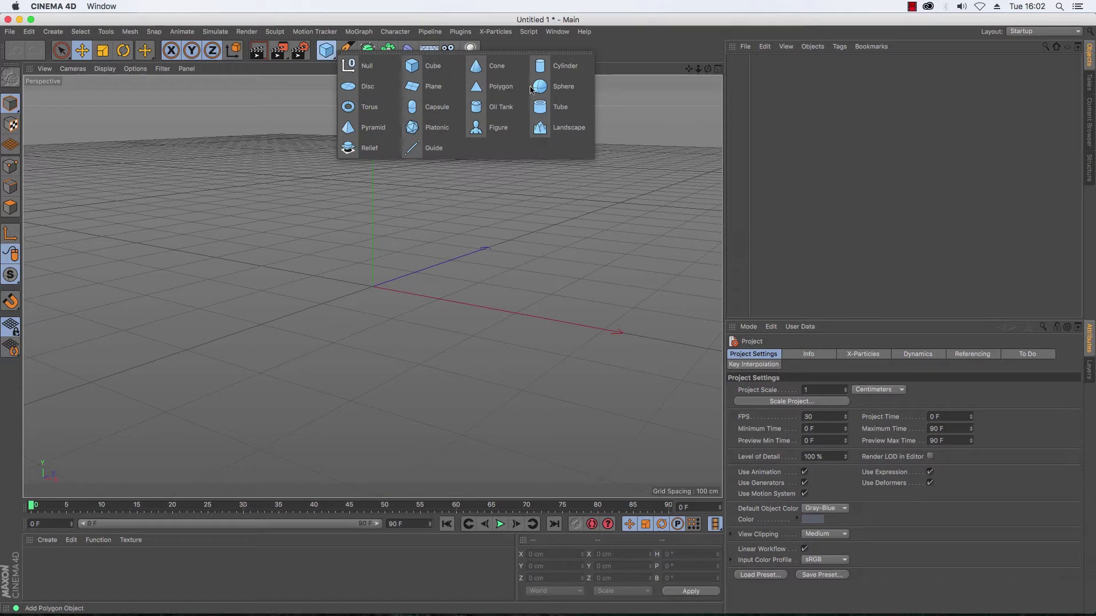
click(552, 90)
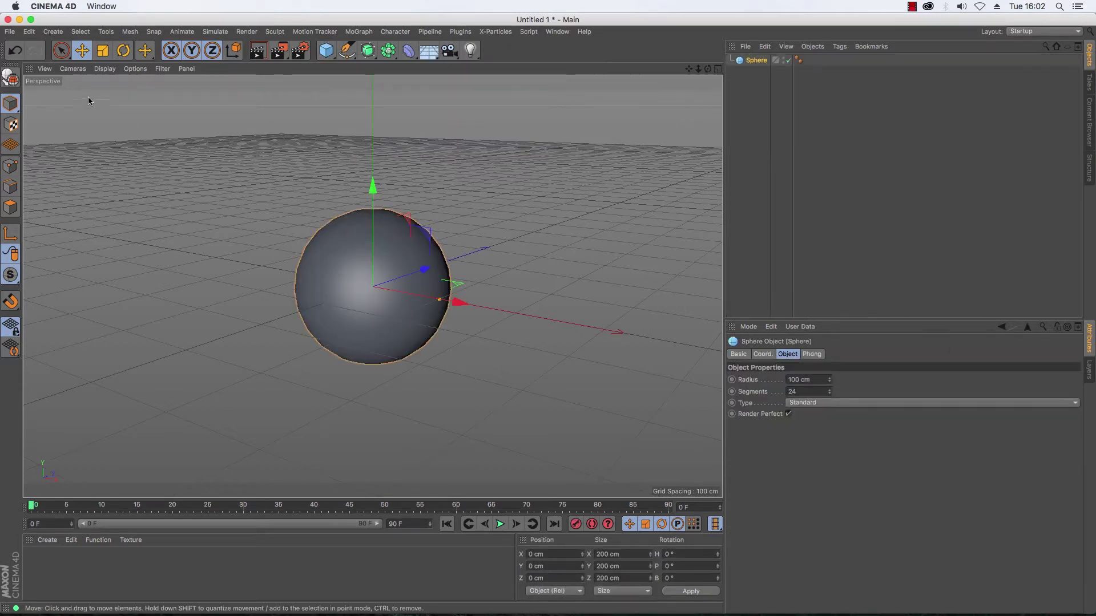
click(104, 68)
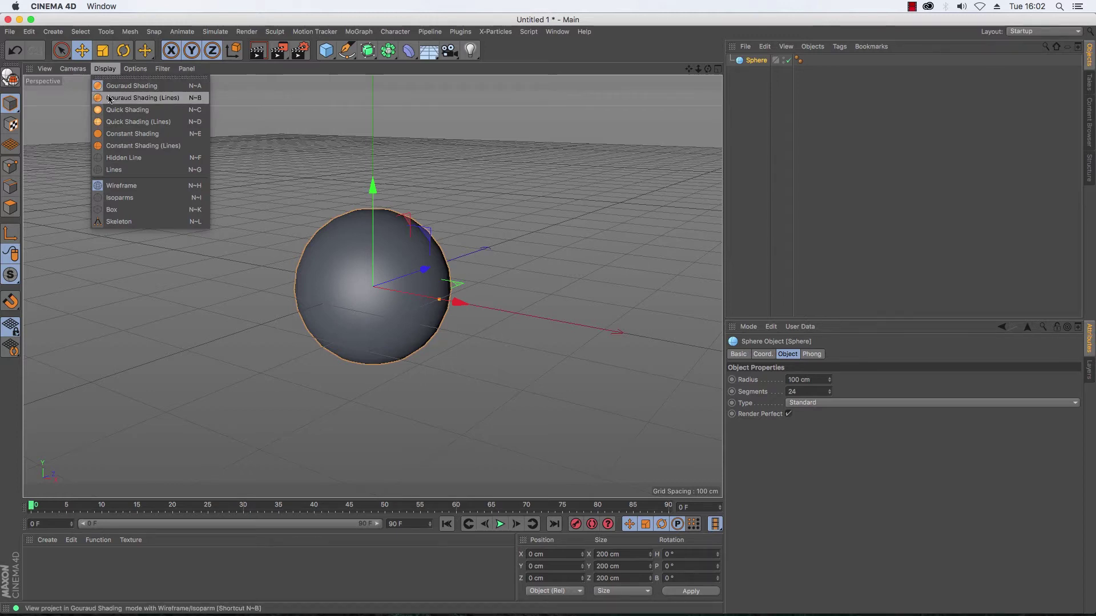
click(109, 99)
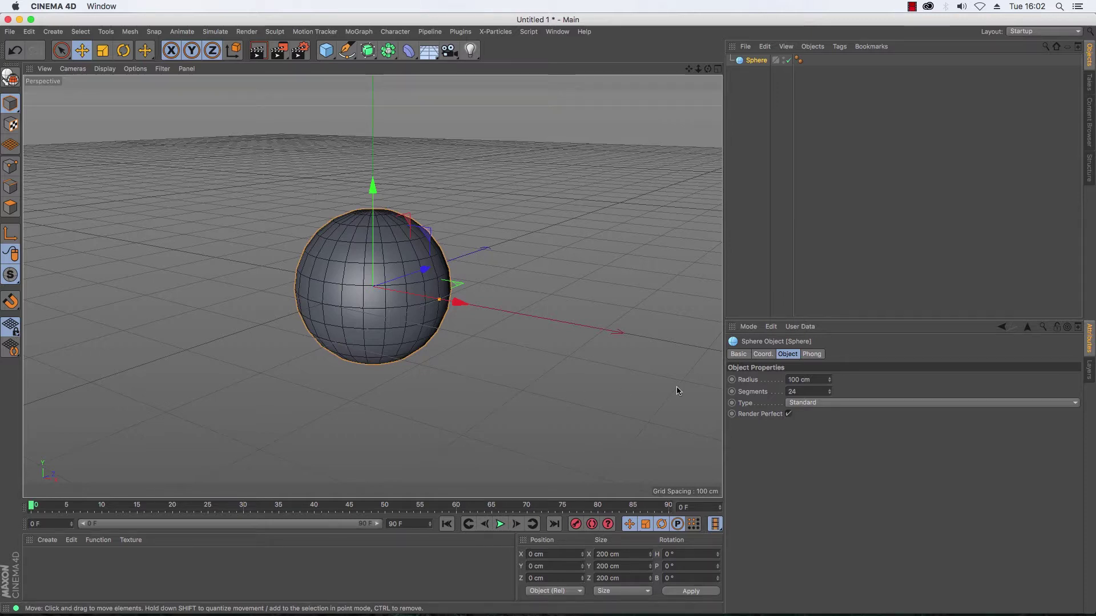
Step: Raise the sphere's segment count to 75
click(803, 391)
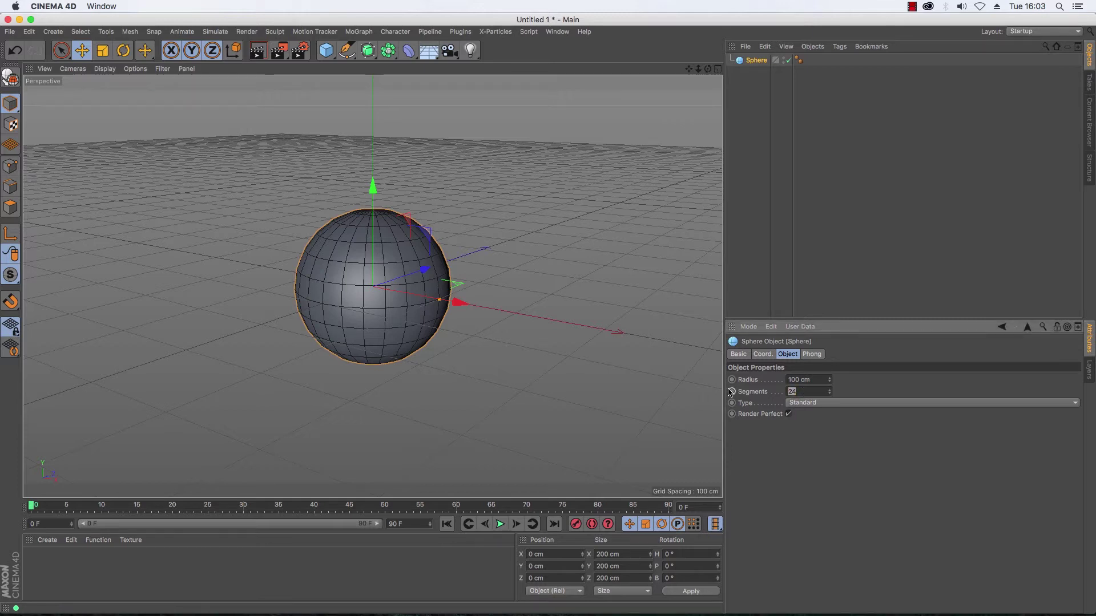
text(75)
key(Return)
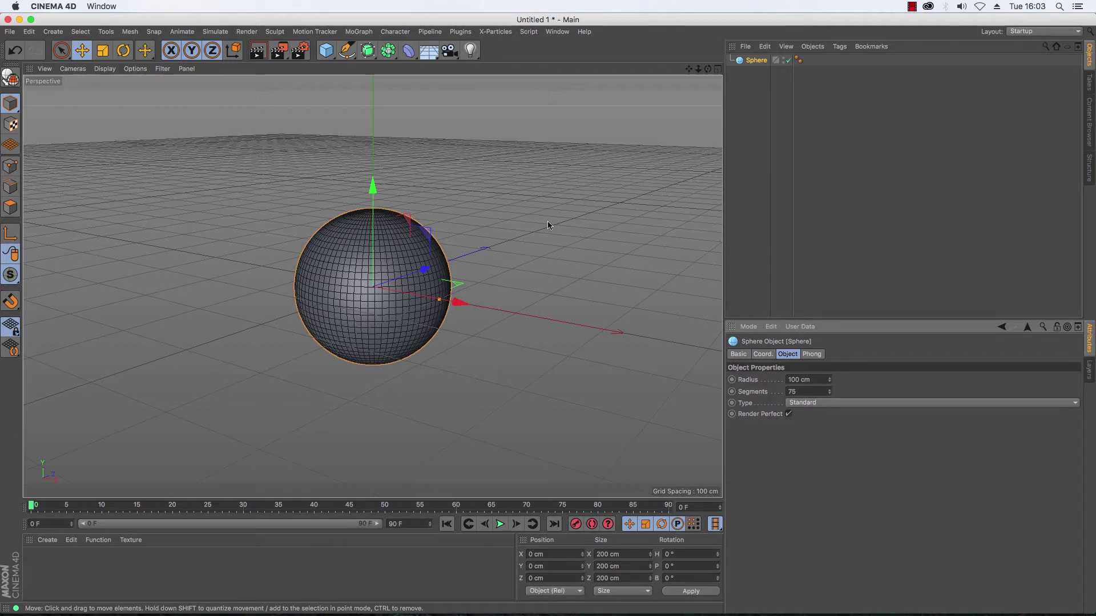
drag(689, 69, 690, 45)
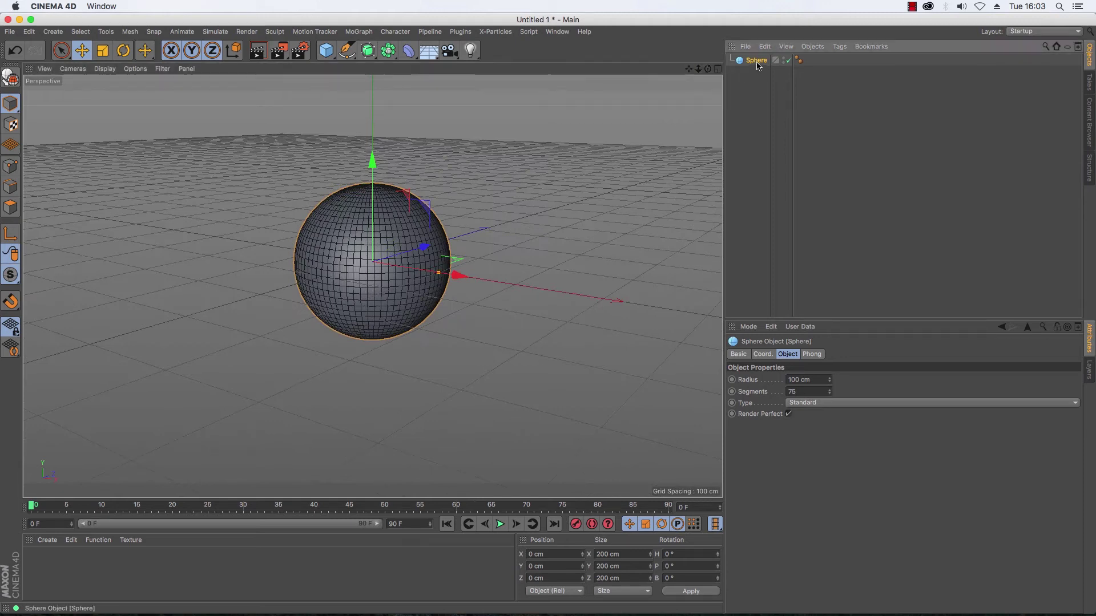
Step: Make the sphere editable and select all of its polygons in Polygon mode
click(11, 76)
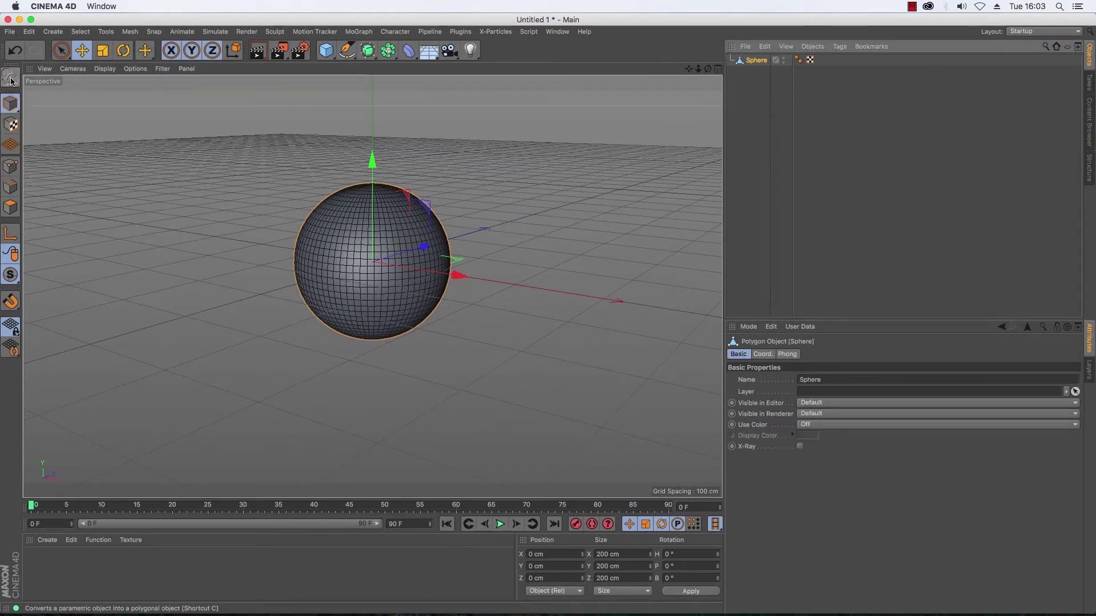
click(10, 208)
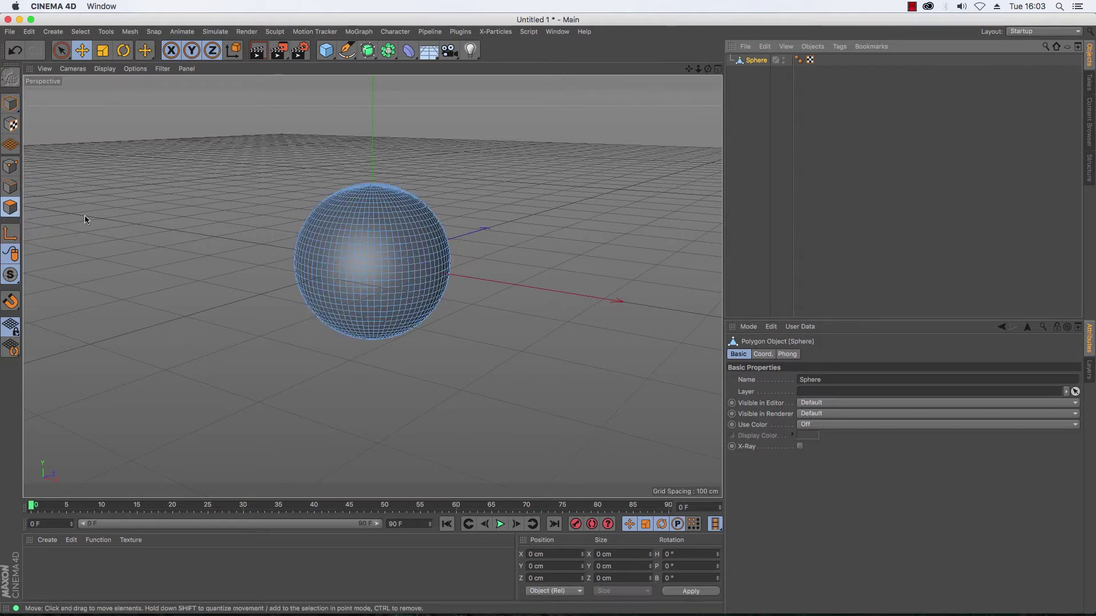
click(361, 230)
key(ctrl+a)
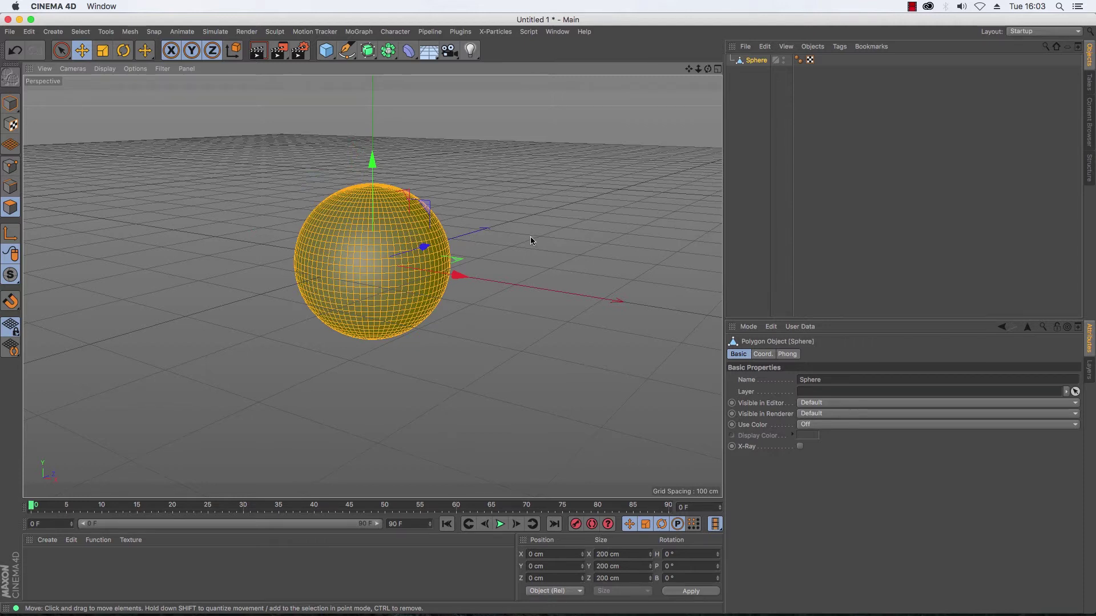
scroll(372, 286, up, 10)
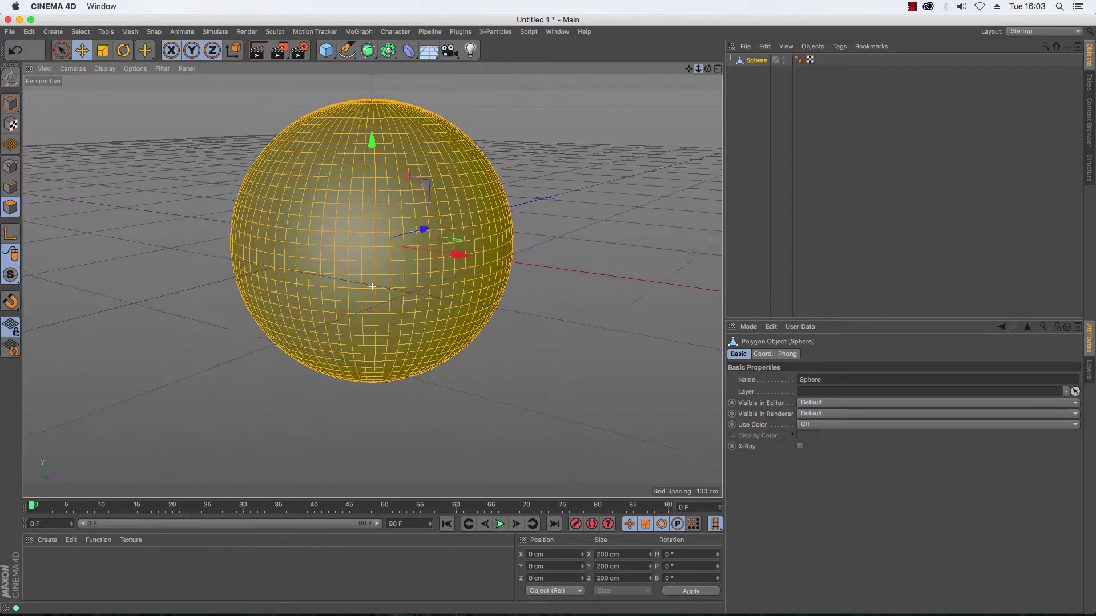
scroll(372, 286, up, 2)
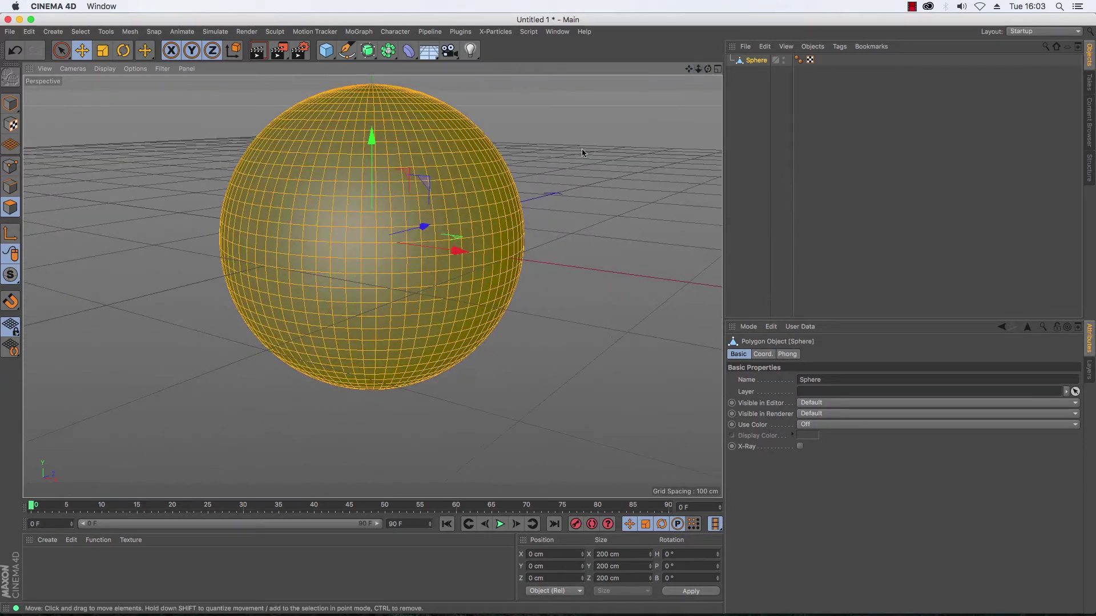
Step: Choose Bevel for the sphere's polygons with Preserve Groups unticked
right_click(582, 225)
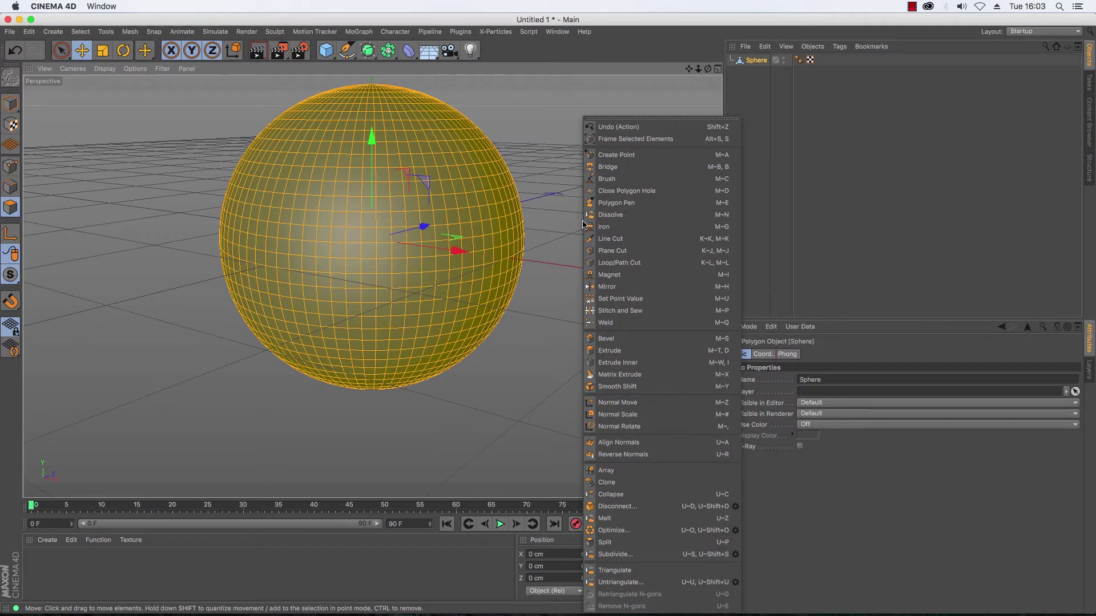
click(614, 338)
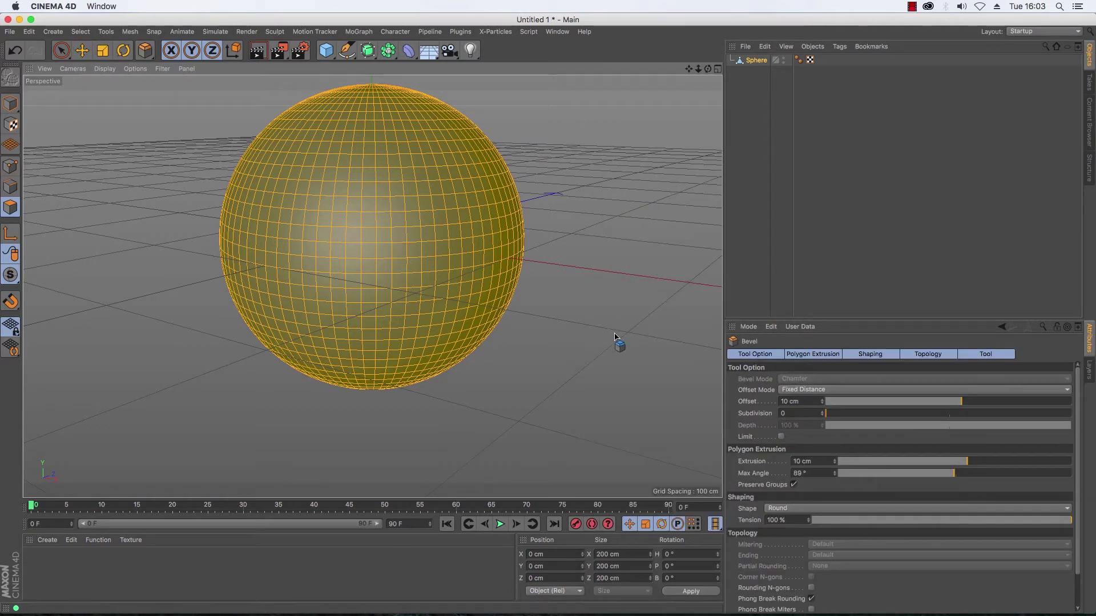
click(793, 485)
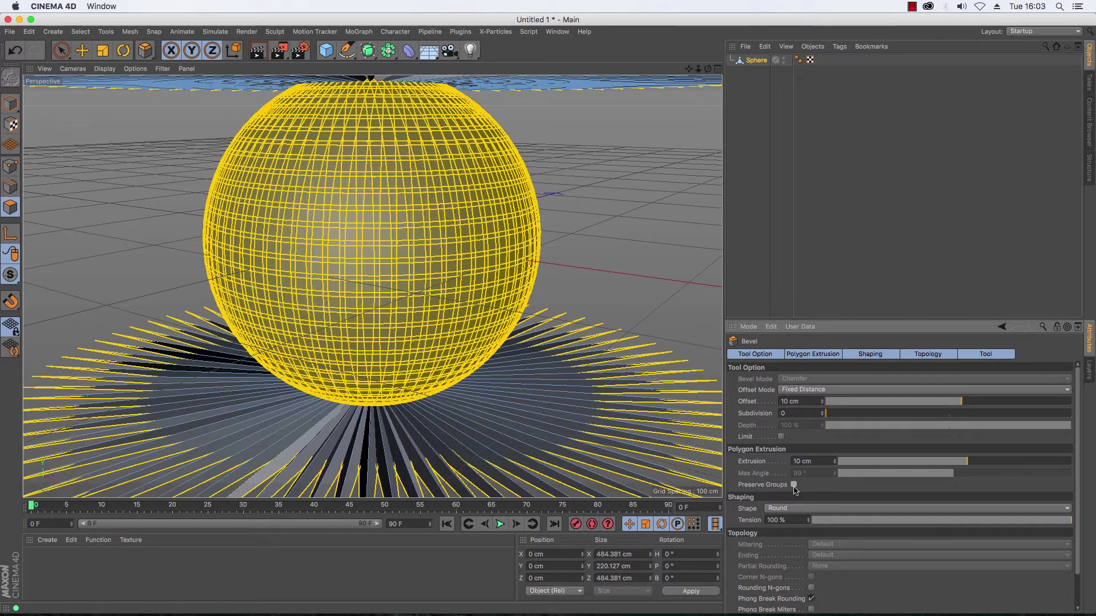
key(super+z)
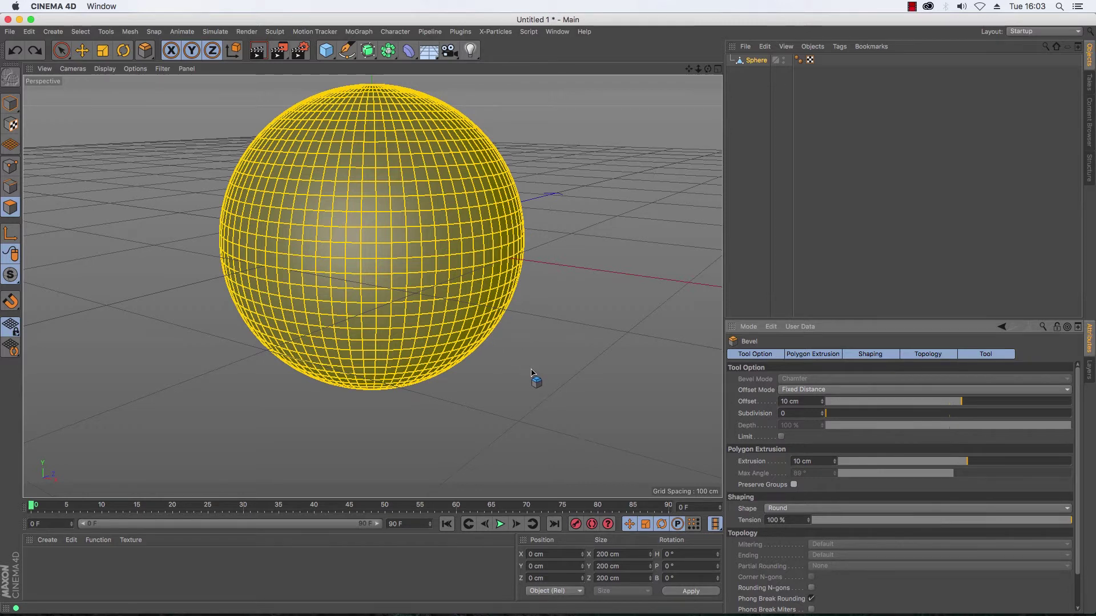
drag(688, 69, 680, 86)
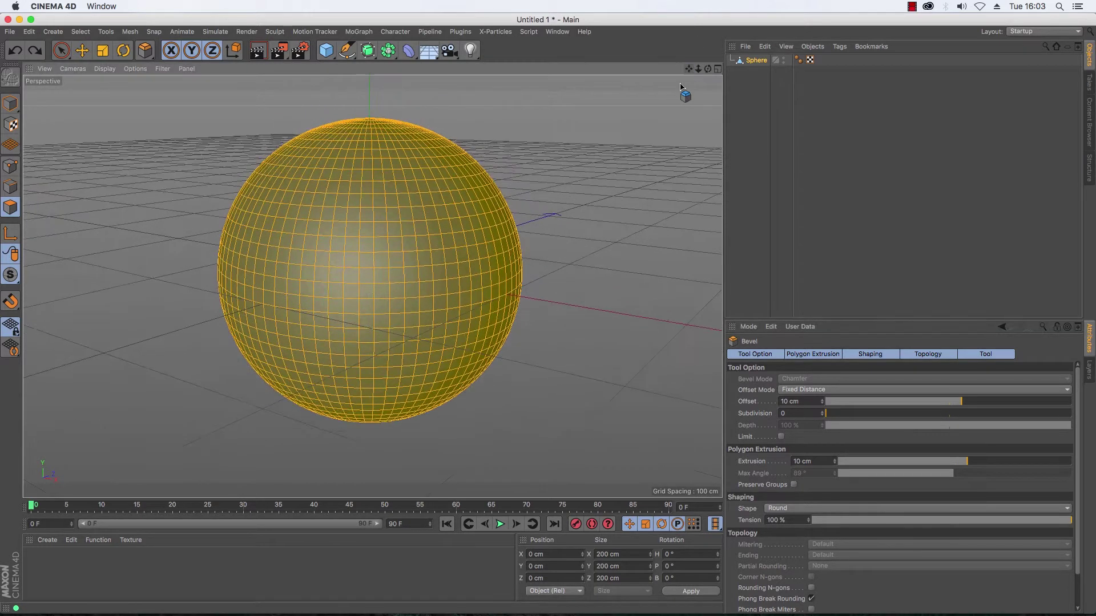
Step: Bevel the polygons into tiles with 0.45 cm offset and extrusion, then test-render
click(560, 228)
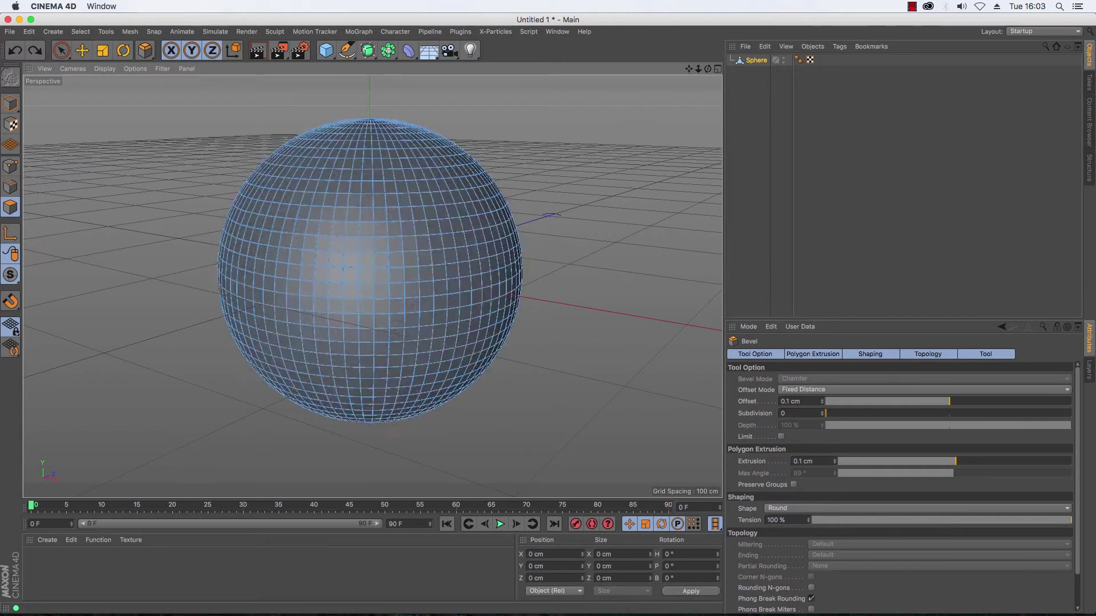
mouse_move(560, 228)
mouse_down()
mouse_move(671, 228)
mouse_move(563, 228)
mouse_up()
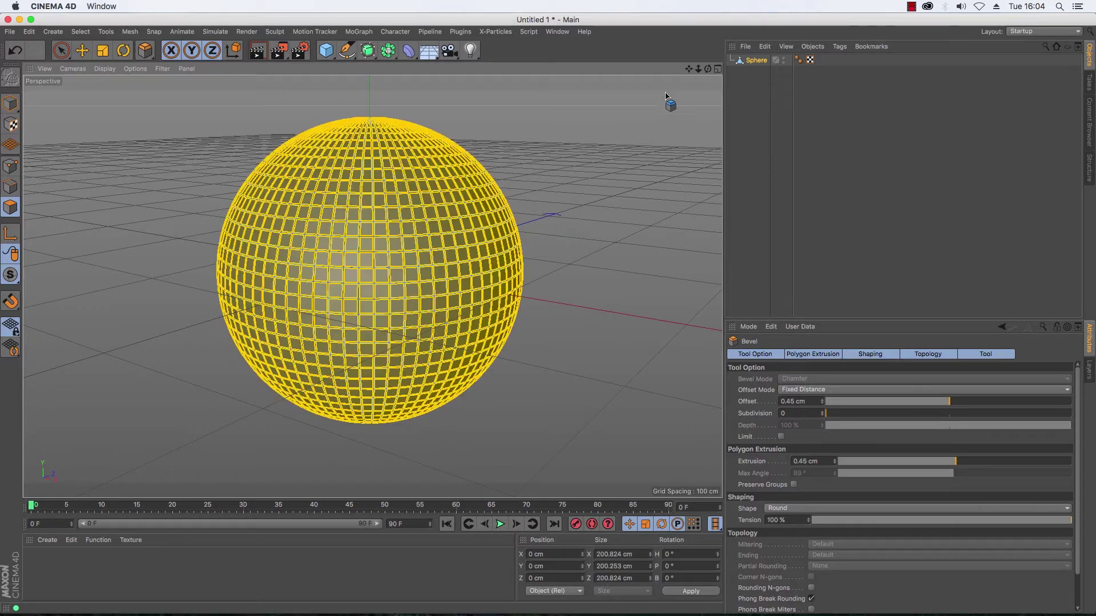
drag(707, 68, 436, 85)
click(257, 53)
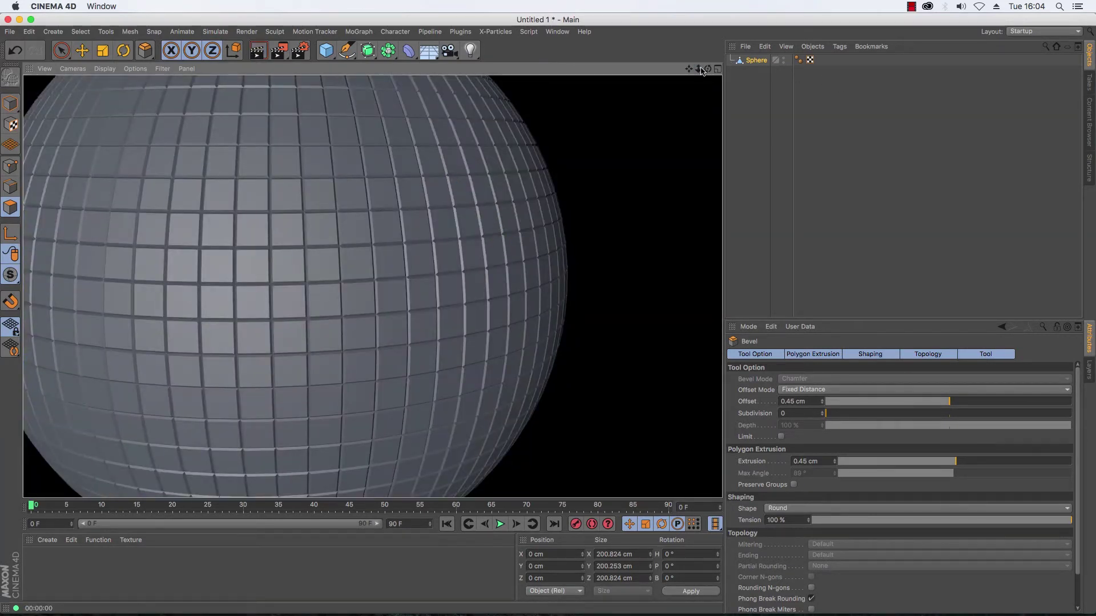
mouse_move(698, 69)
mouse_down()
mouse_move(689, 80)
mouse_move(719, 64)
mouse_move(710, 67)
mouse_up()
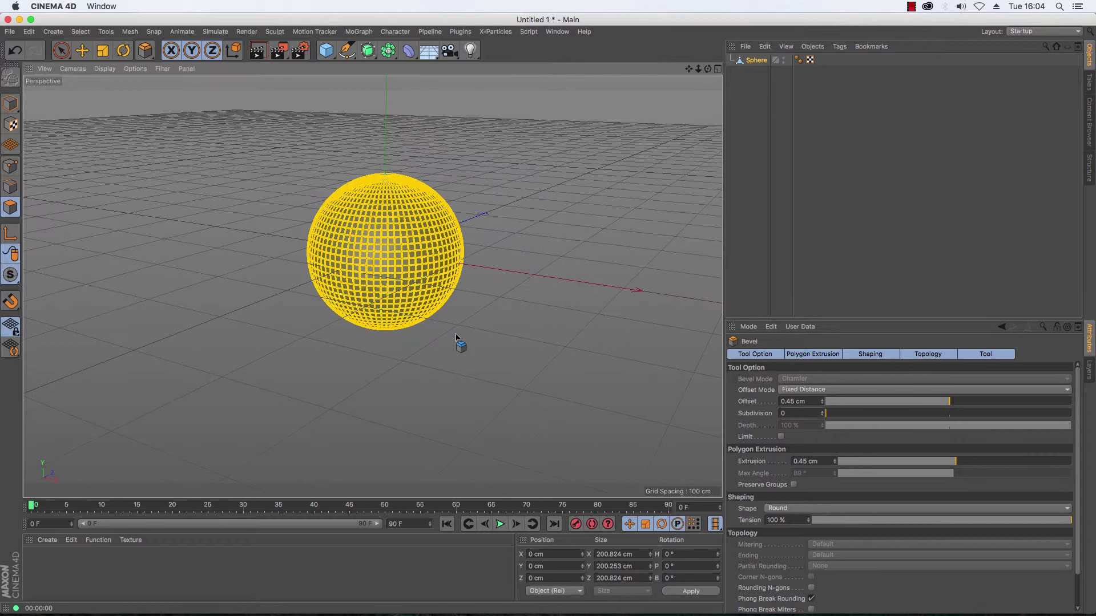
Step: Set up the Mat material with Color off and a Reflection (Legacy) reflectance layer
double_click(41, 568)
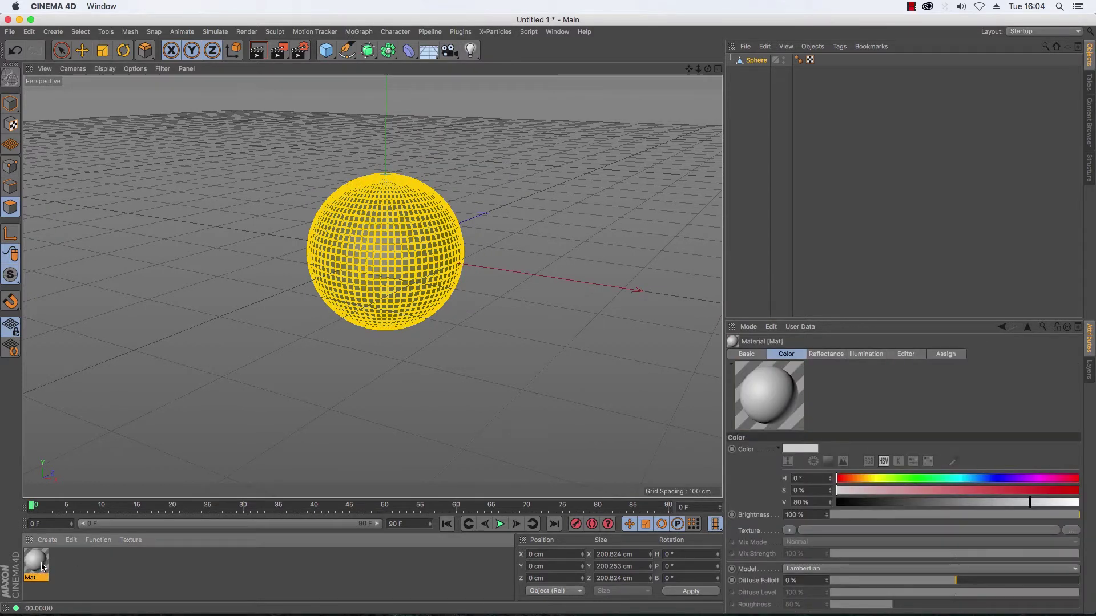
double_click(42, 567)
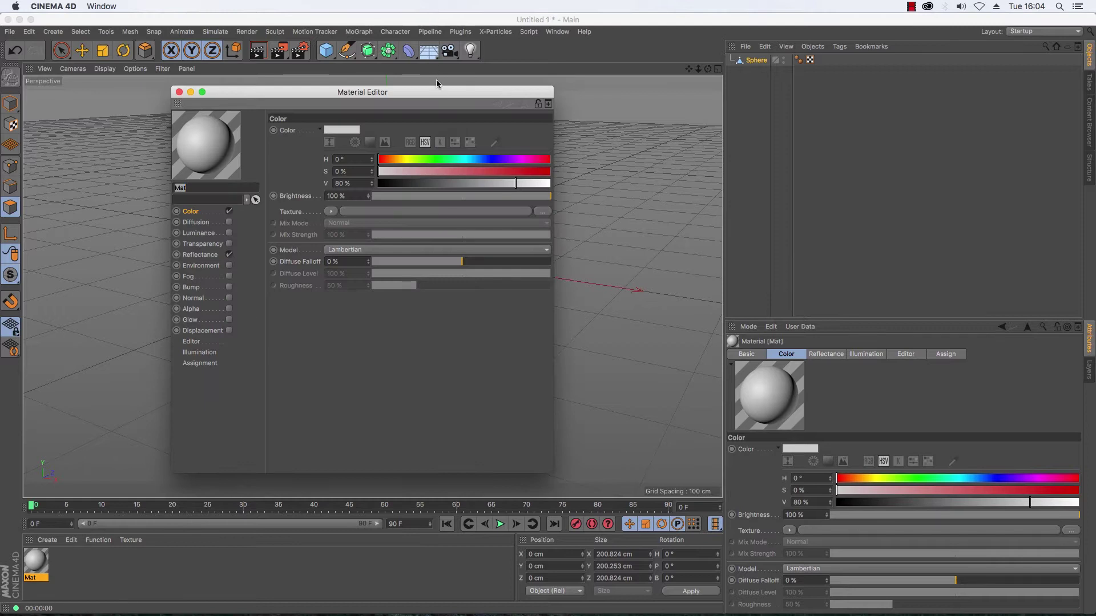
drag(439, 93, 301, 96)
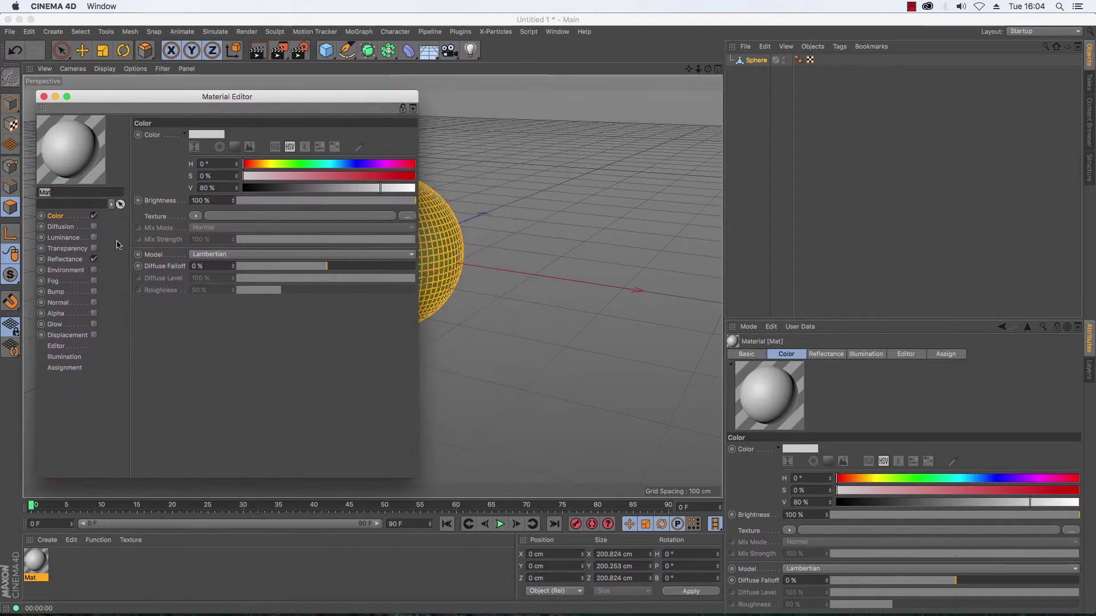
click(94, 216)
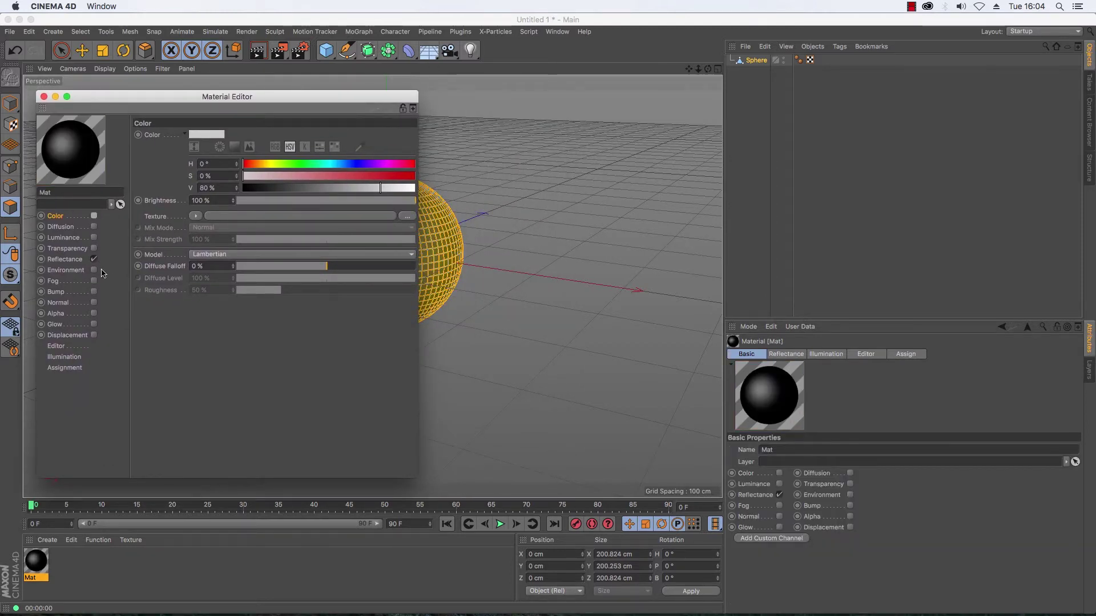
click(94, 260)
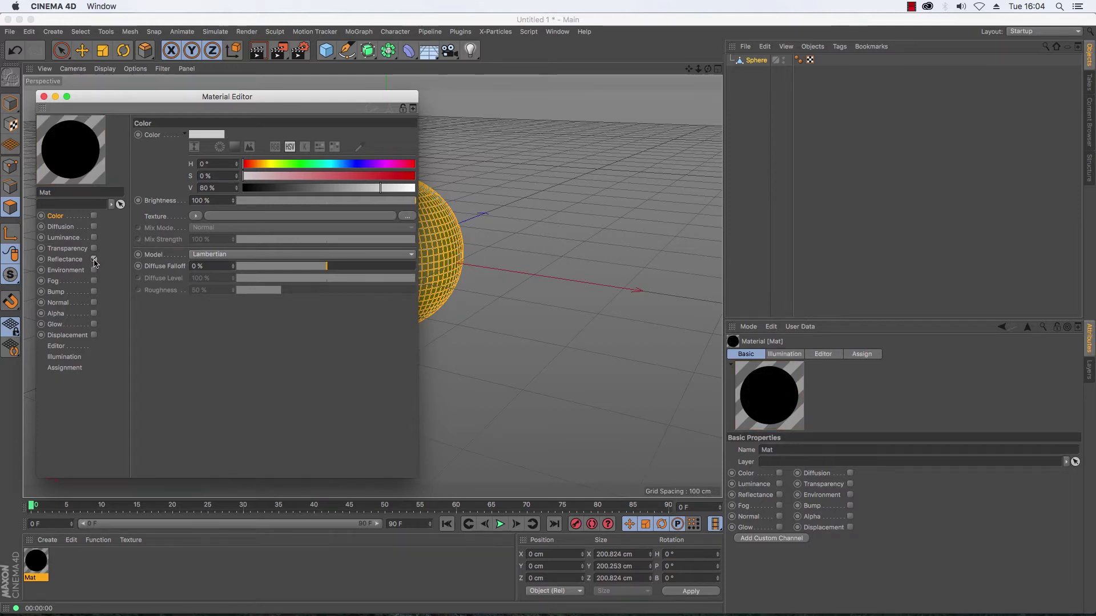
click(94, 261)
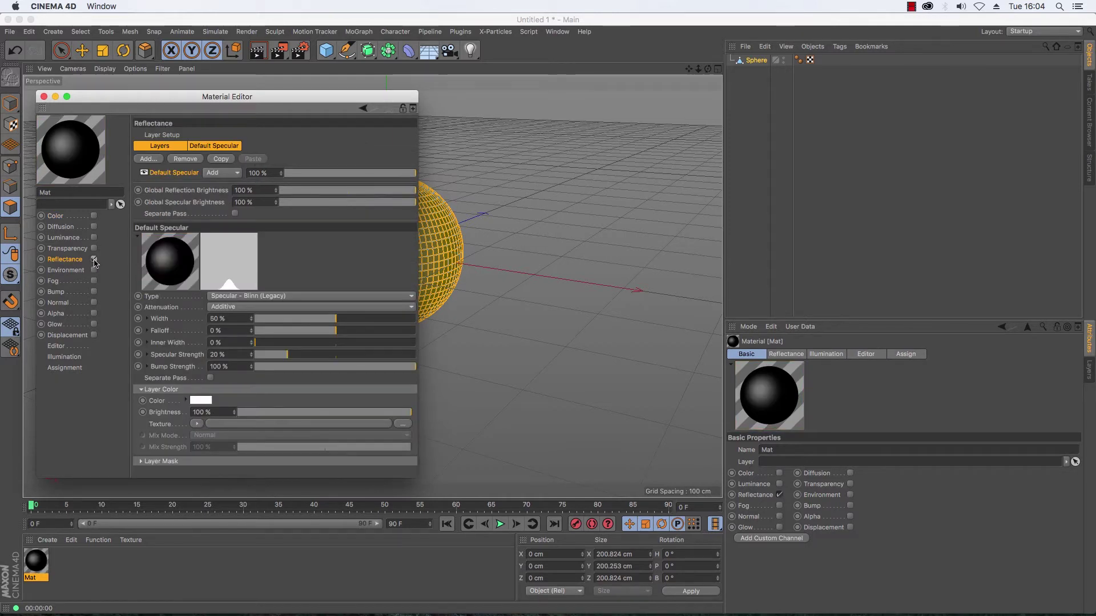
click(149, 160)
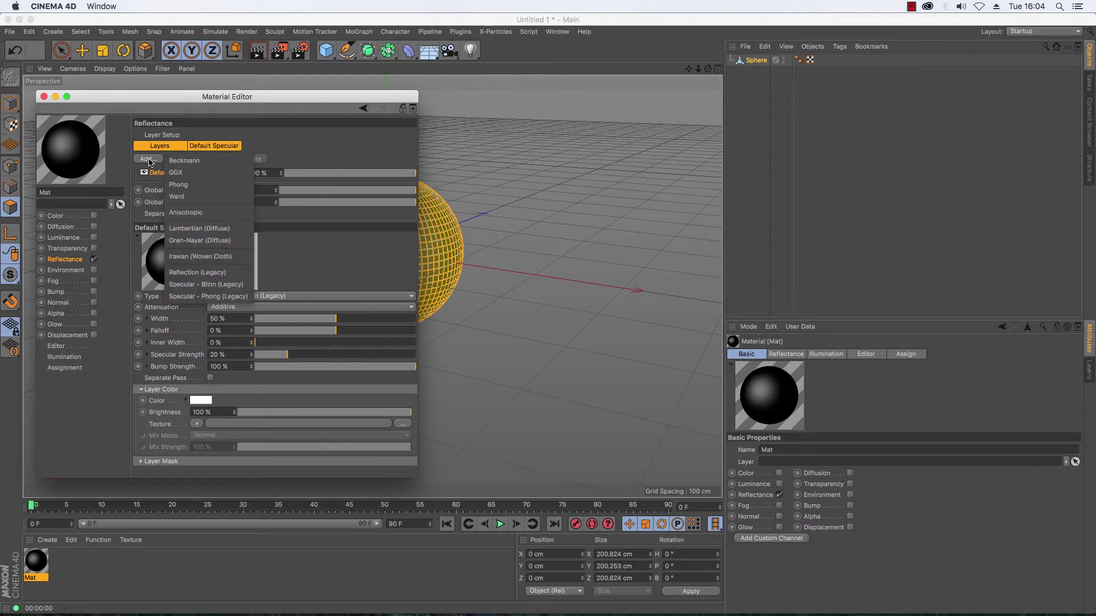
click(202, 272)
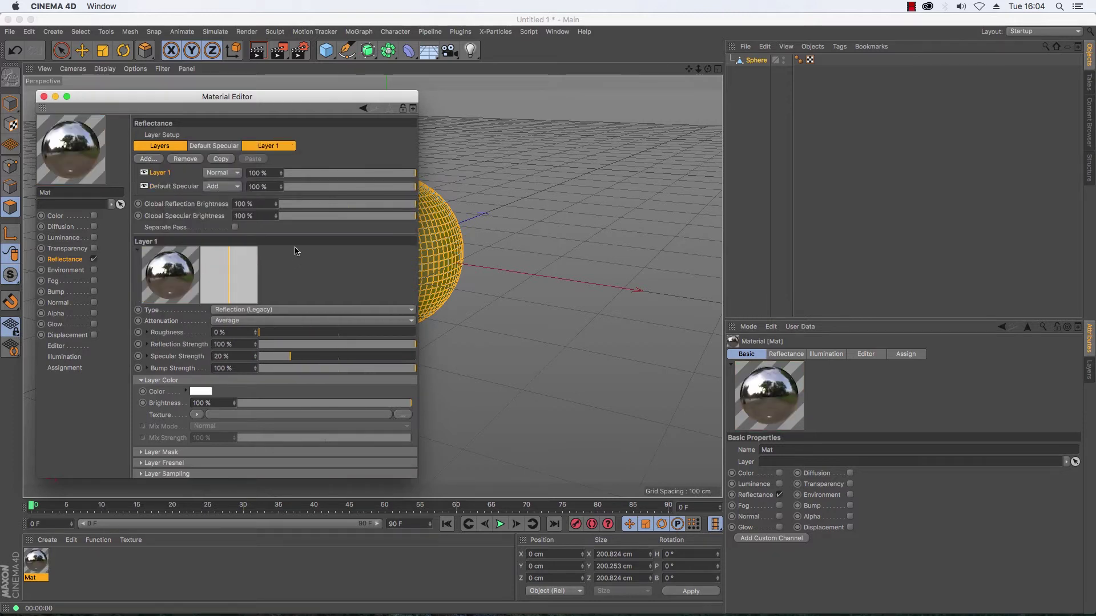
click(44, 97)
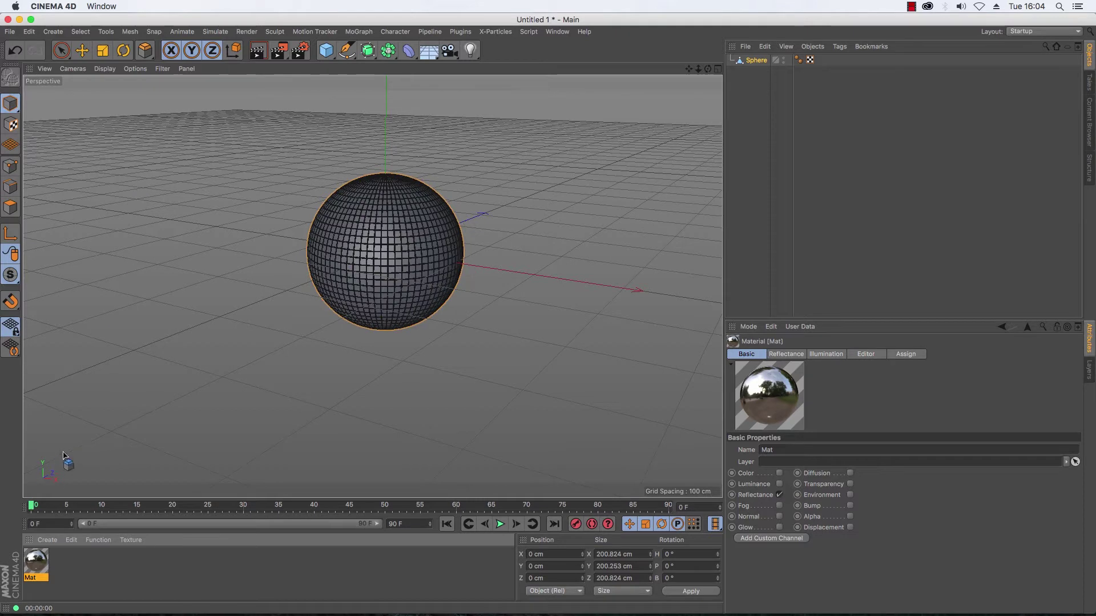
Step: Apply Mat to the sphere and reframe the view around it
drag(24, 564, 761, 66)
drag(689, 69, 372, 287)
drag(708, 68, 372, 287)
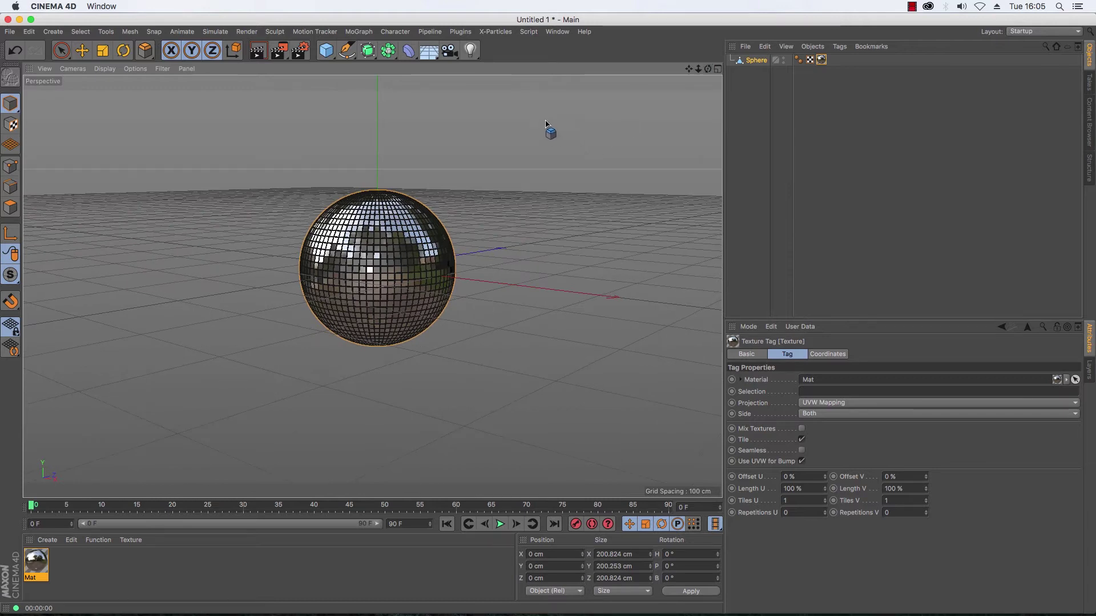
Step: Add a Target Light, move it left of the ball and narrow its cone
click(470, 50)
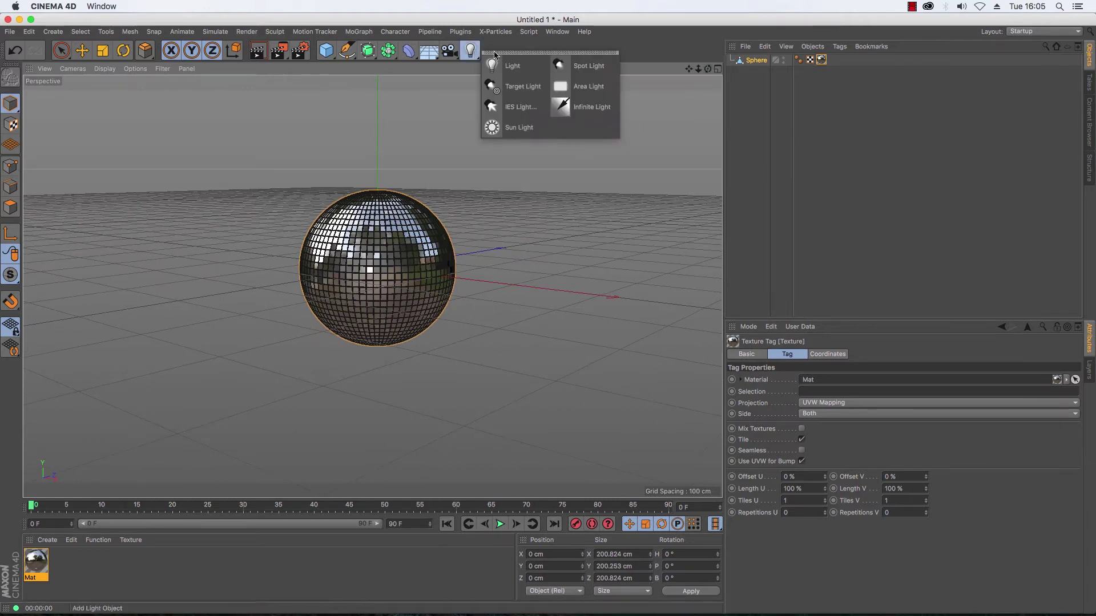
click(525, 86)
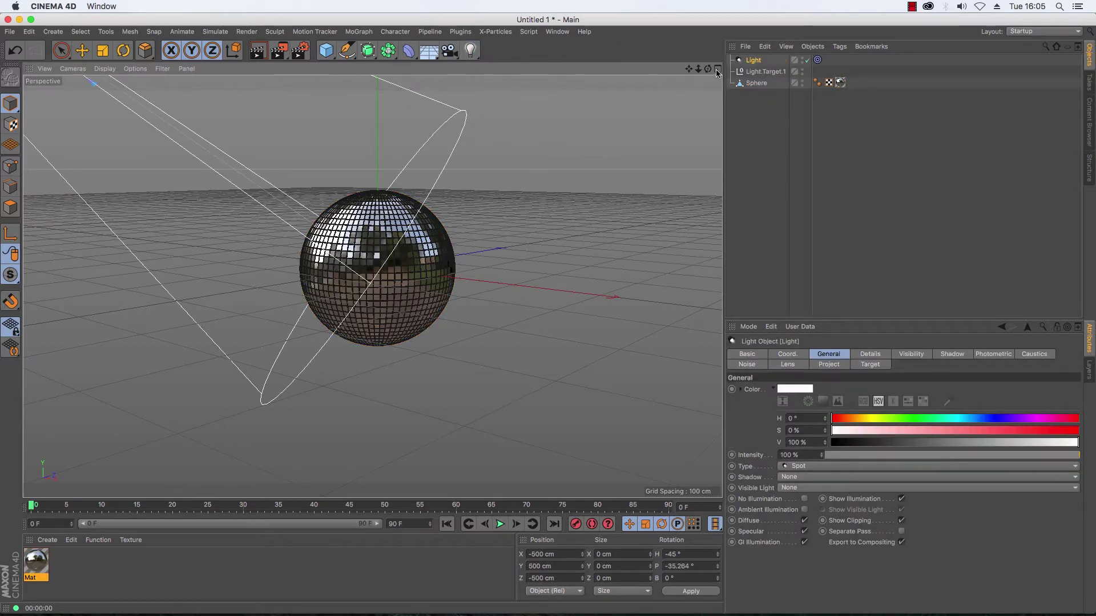
drag(701, 72, 674, 73)
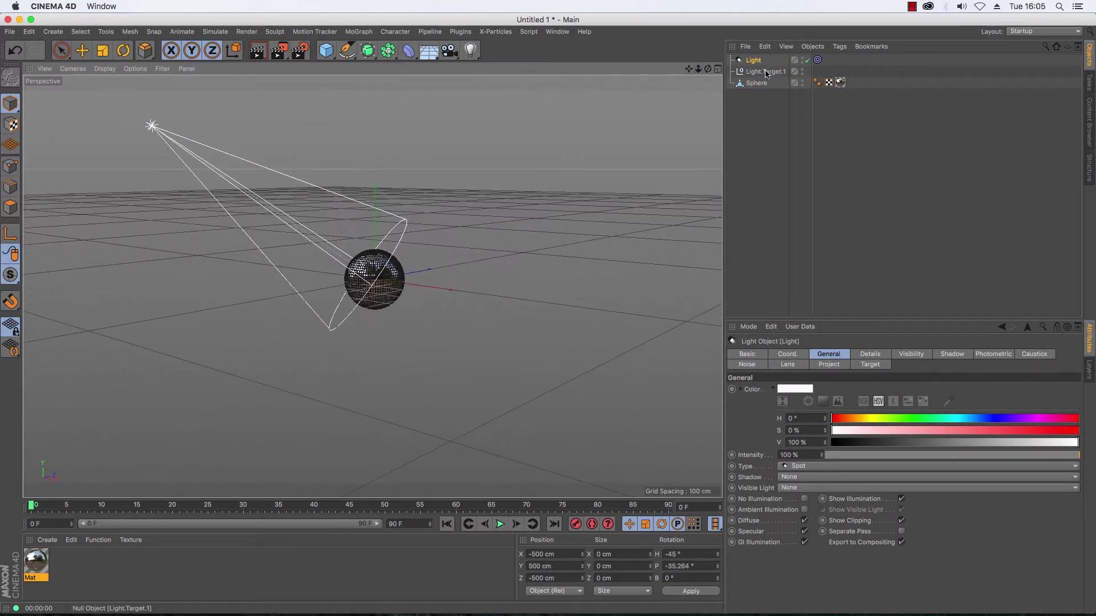
click(81, 50)
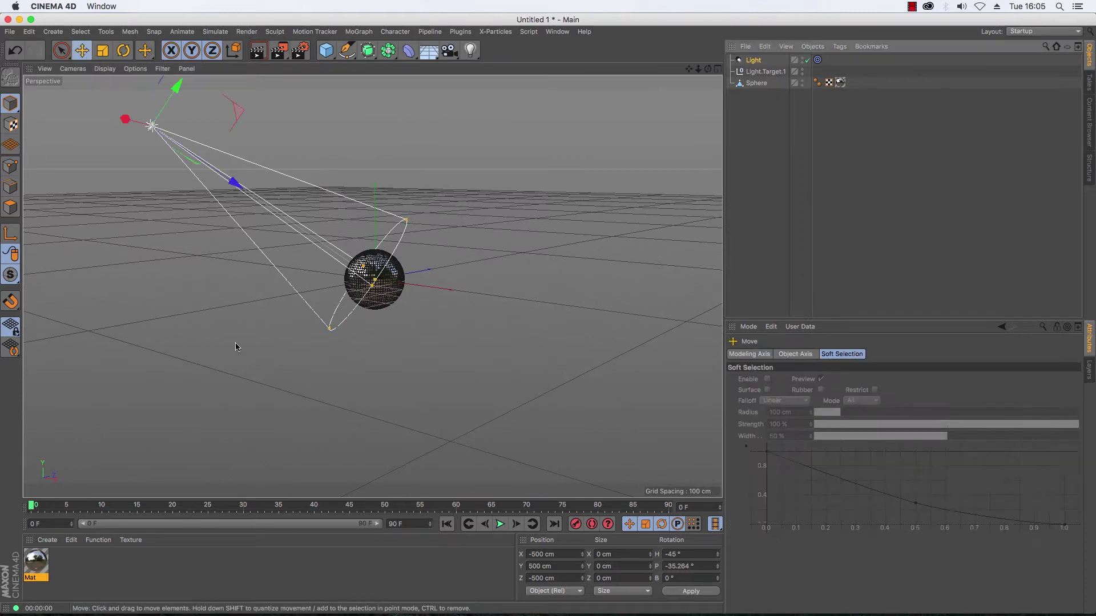
drag(204, 338, 122, 438)
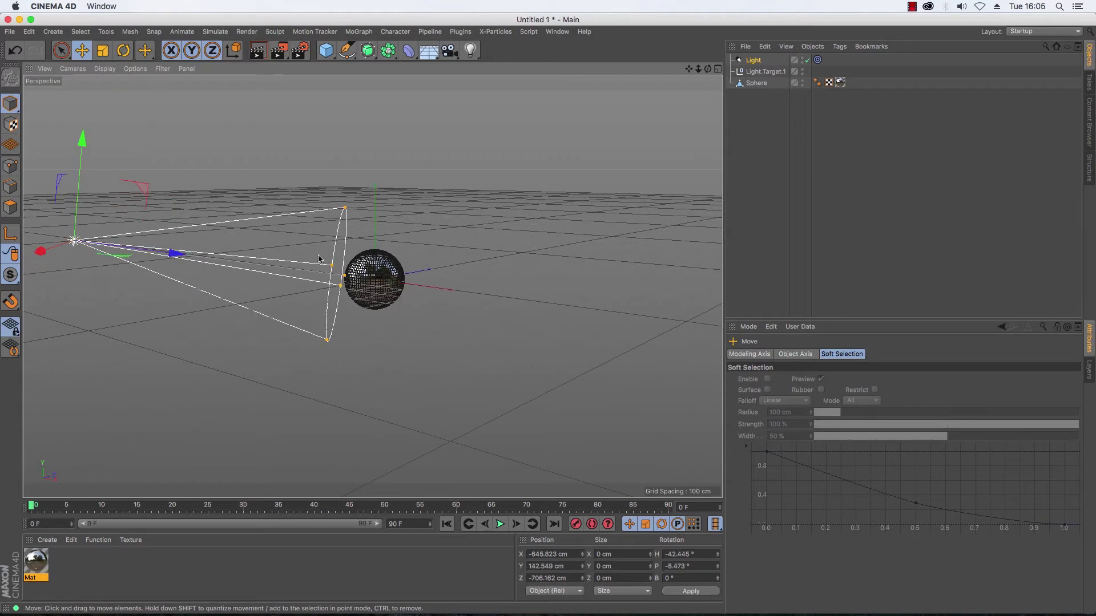
drag(349, 208, 349, 252)
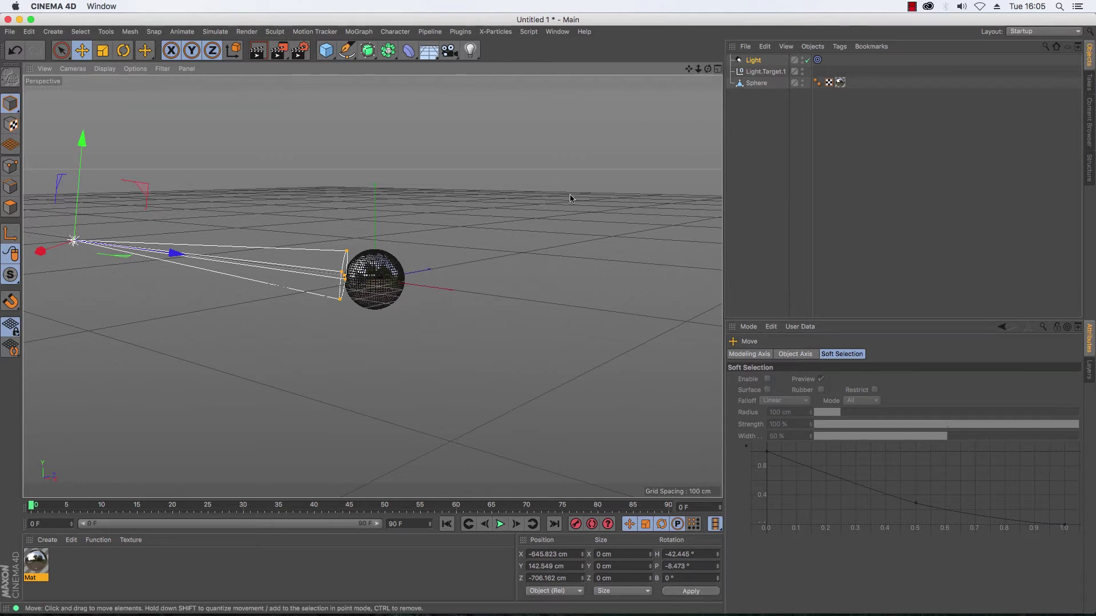
Step: In Top view, Ctrl-drag three copies of the light around the ball
key(F2)
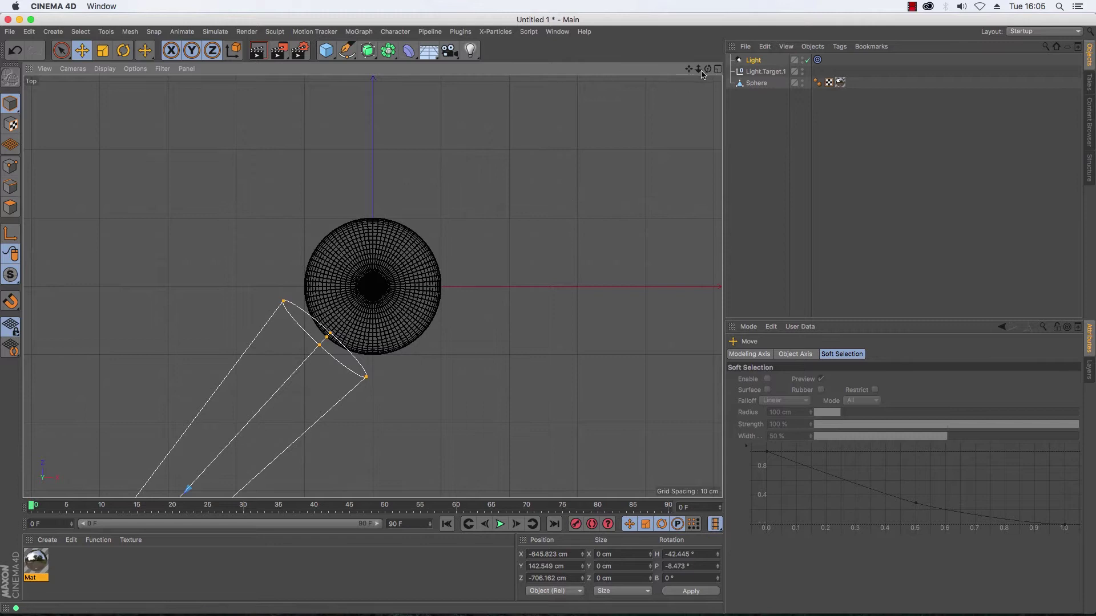
drag(698, 68, 750, 58)
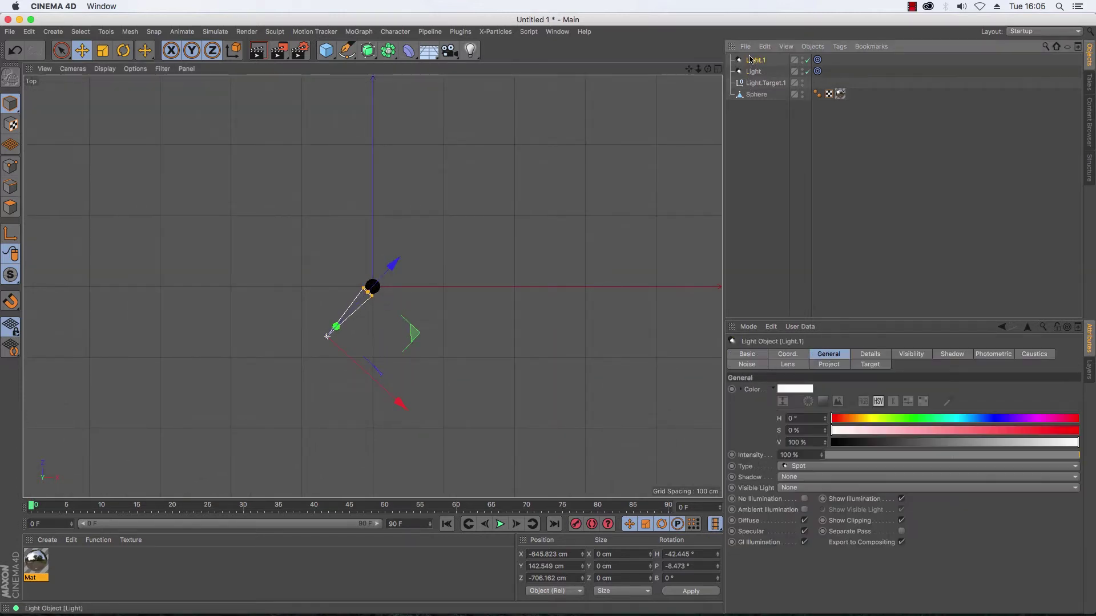
drag(441, 275, 439, 175)
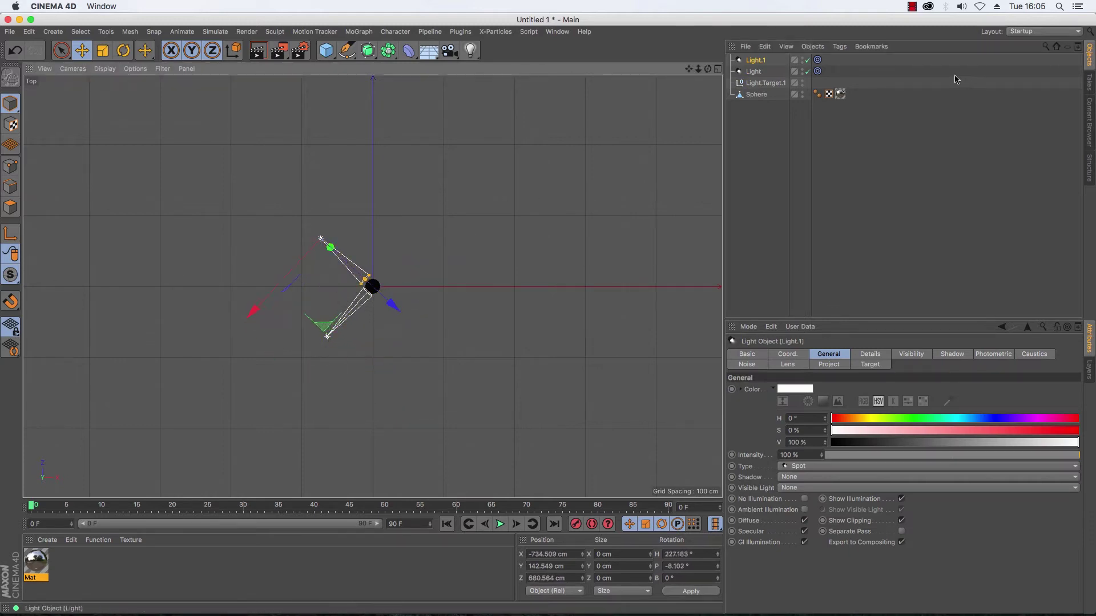
ctrl+drag(760, 62, 761, 59)
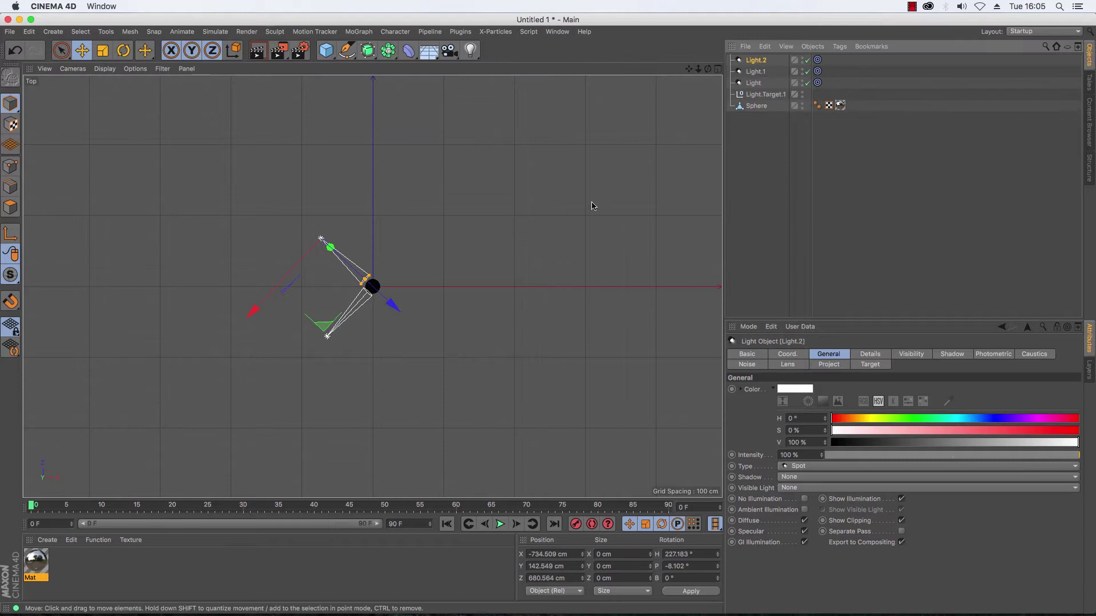
drag(592, 206, 696, 208)
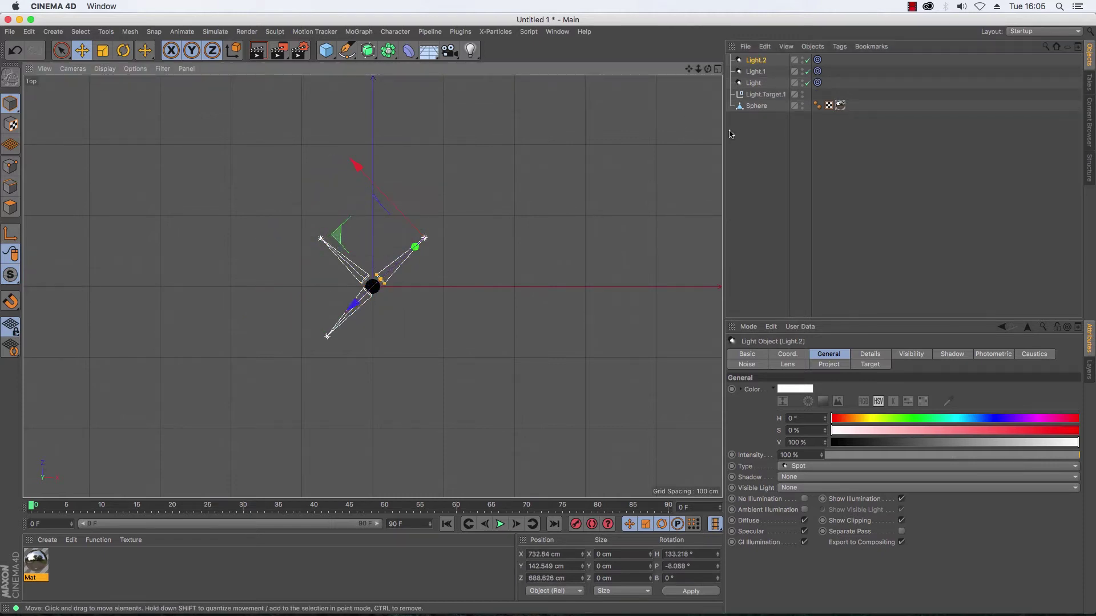
ctrl+drag(589, 221, 585, 299)
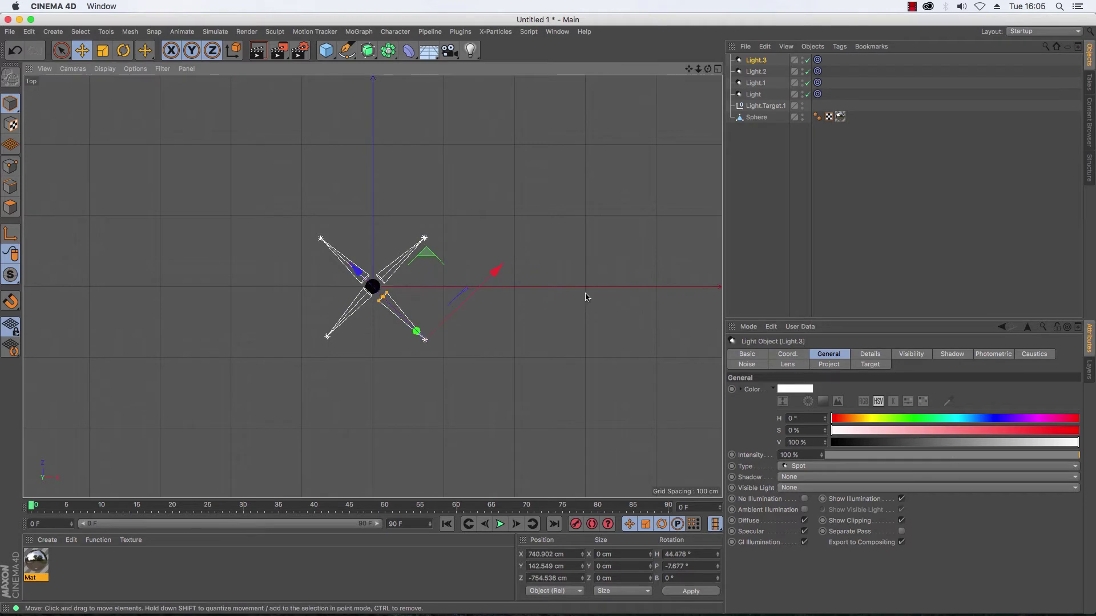
key(F1)
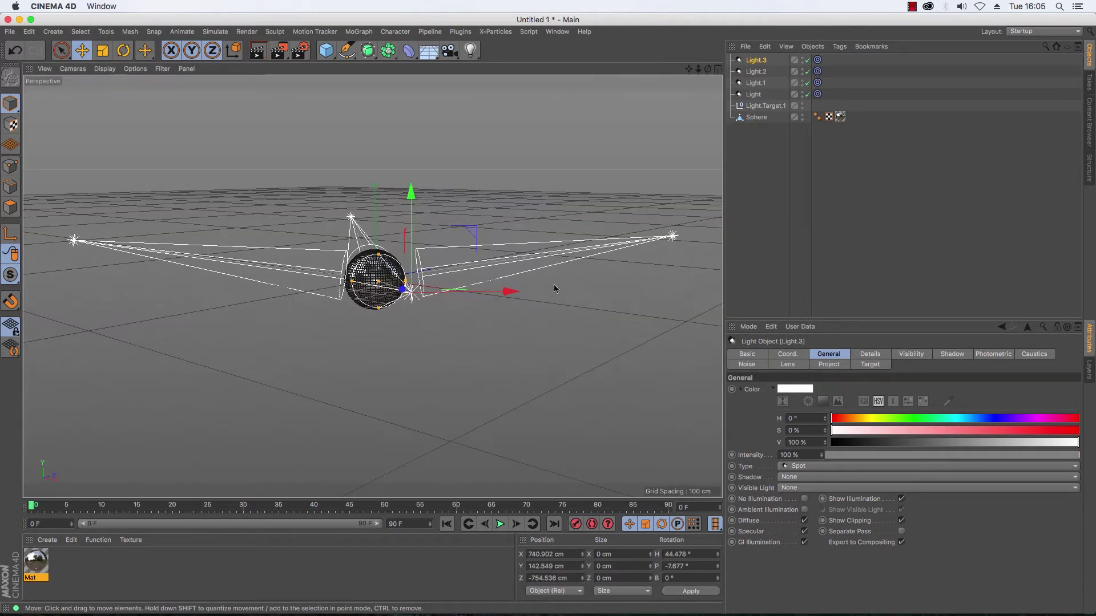
Step: Adjust the heights of Light.2, Light.3 and the original light, then test-render the view
drag(489, 179, 489, 197)
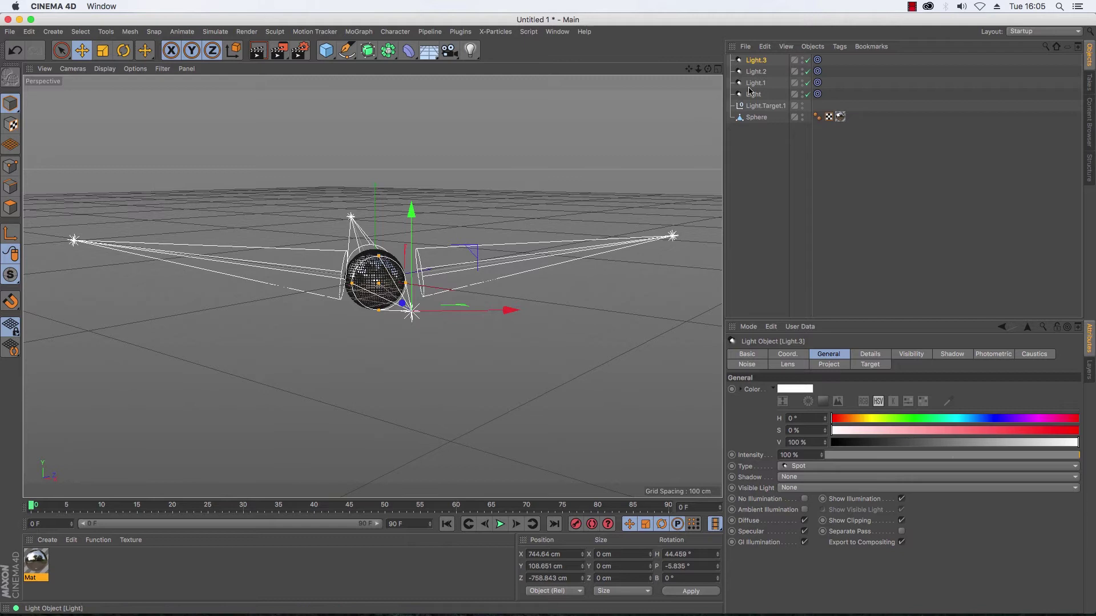
click(755, 72)
drag(580, 146, 573, 126)
click(748, 61)
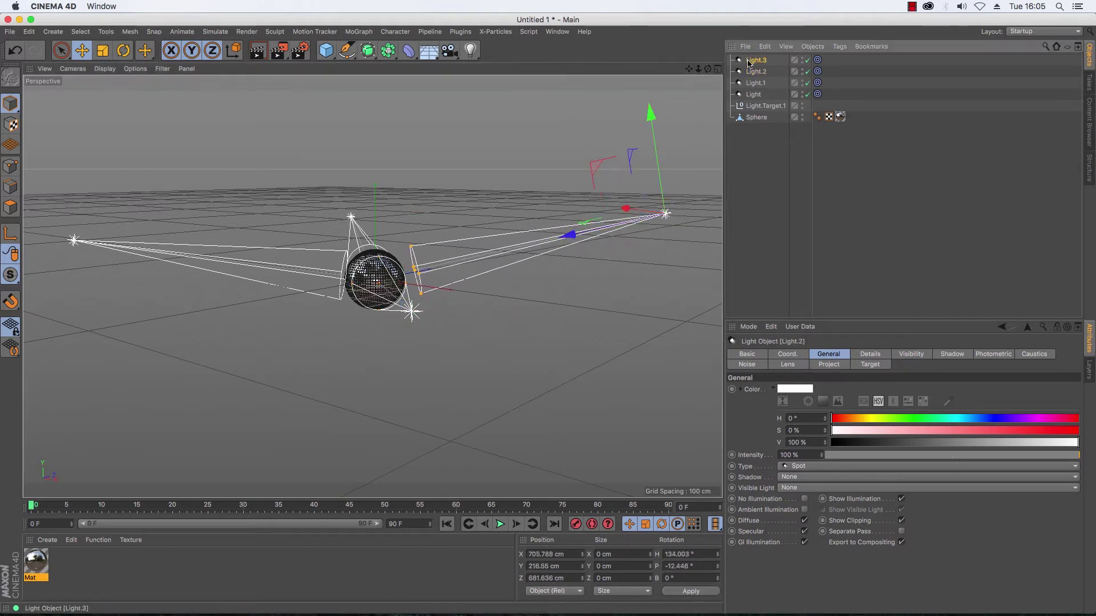
drag(436, 138, 423, 167)
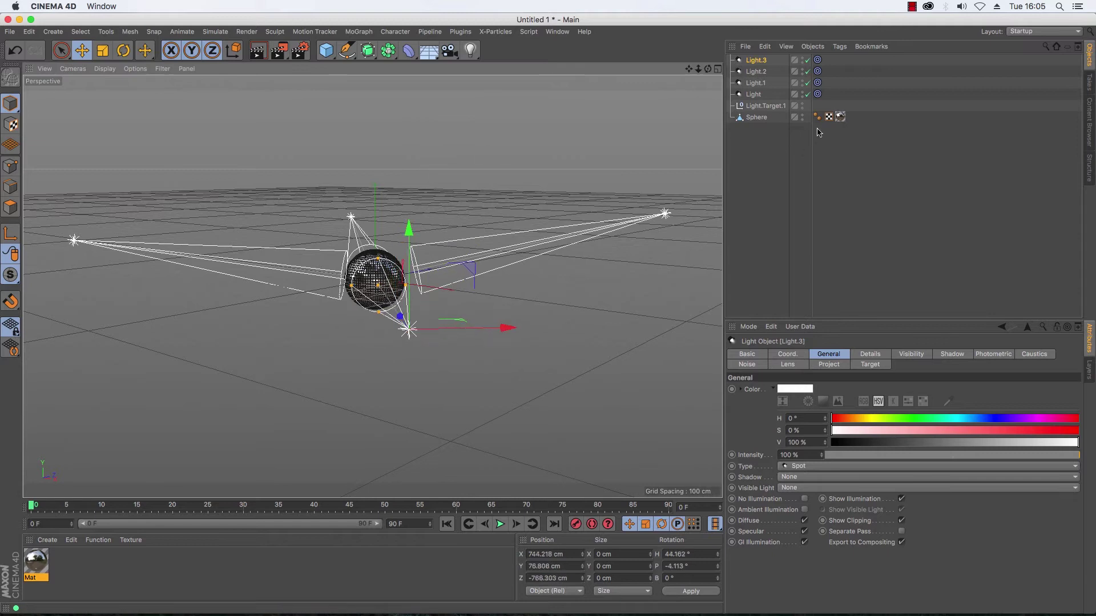
click(753, 94)
drag(621, 112, 655, 154)
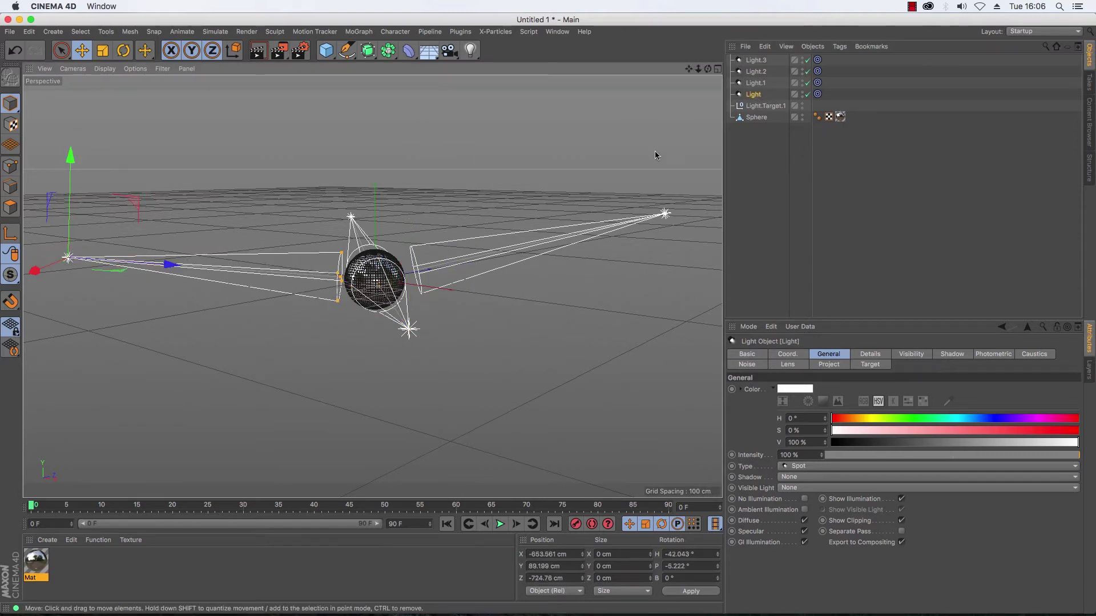
drag(708, 69, 662, 88)
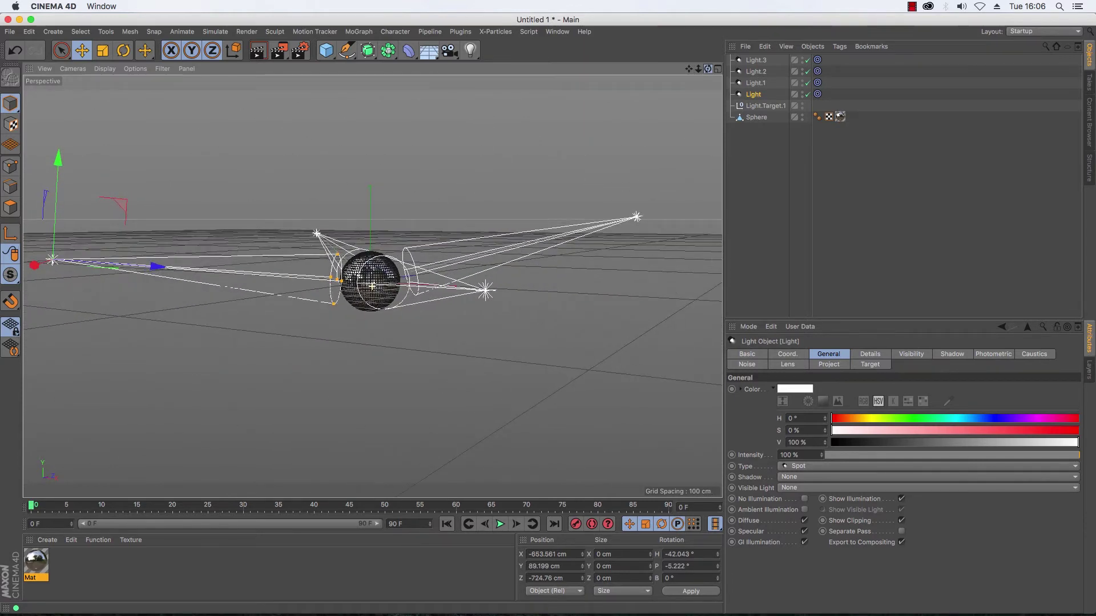
click(258, 51)
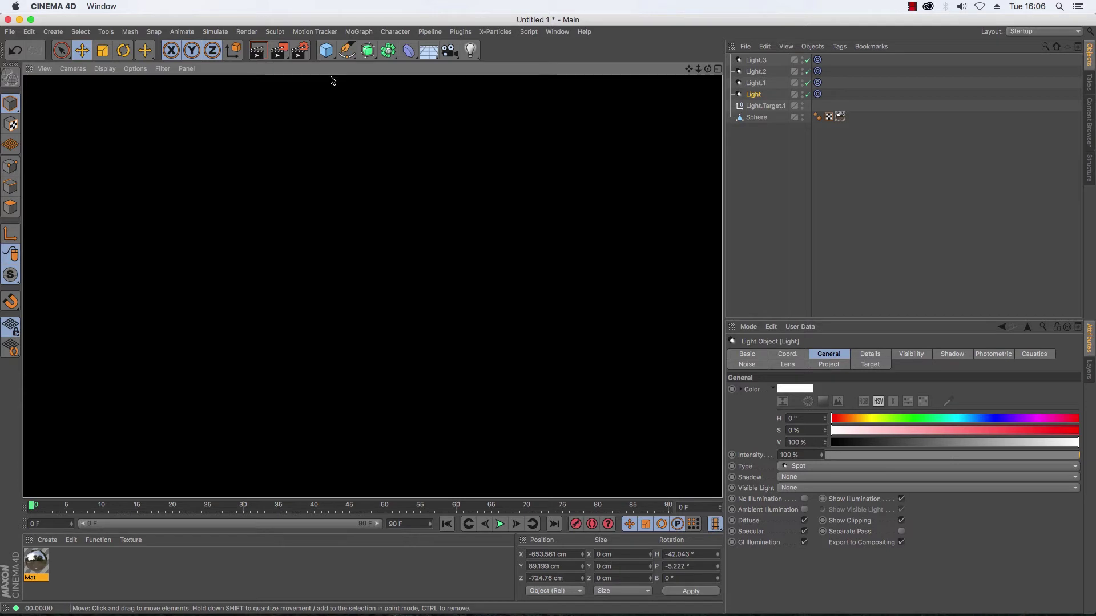
Step: Add a cube and set its Size X, Y and Z to 2000 cm
click(326, 52)
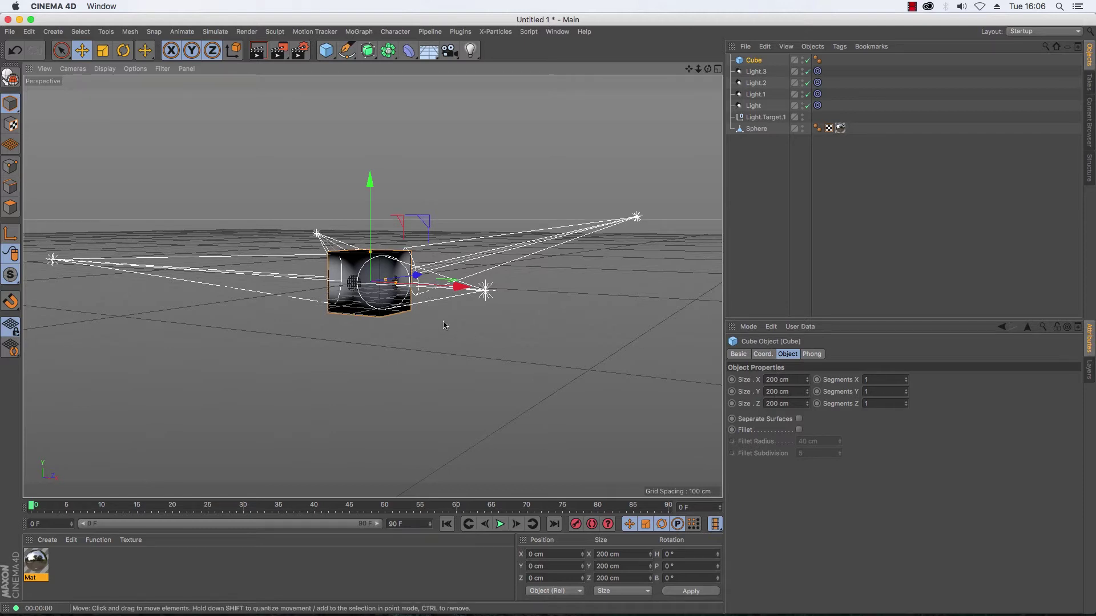
drag(411, 281, 733, 345)
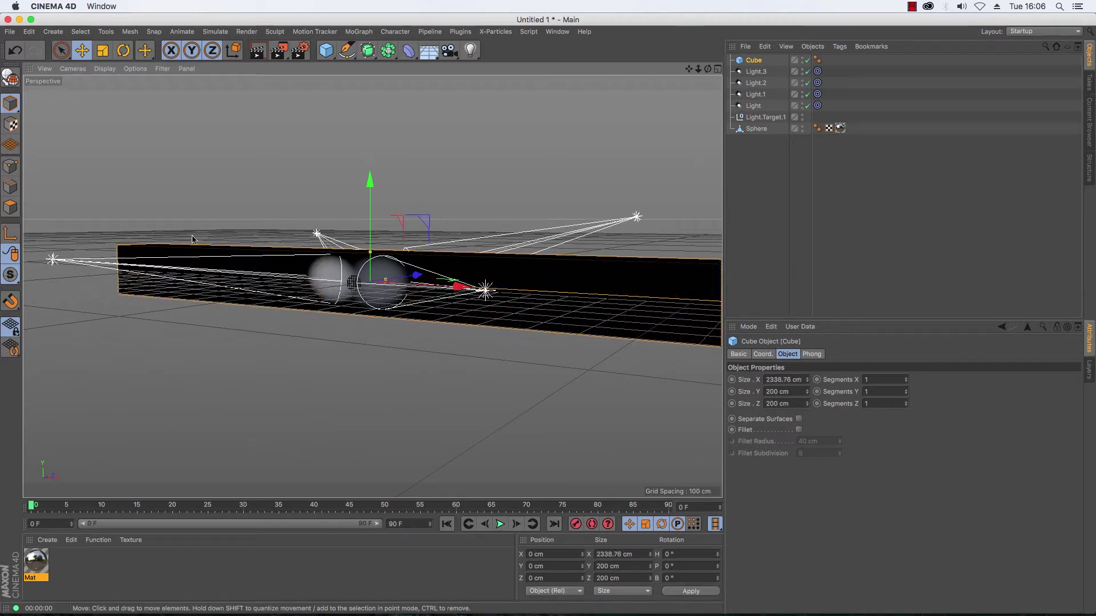
double_click(783, 379)
text(2000)
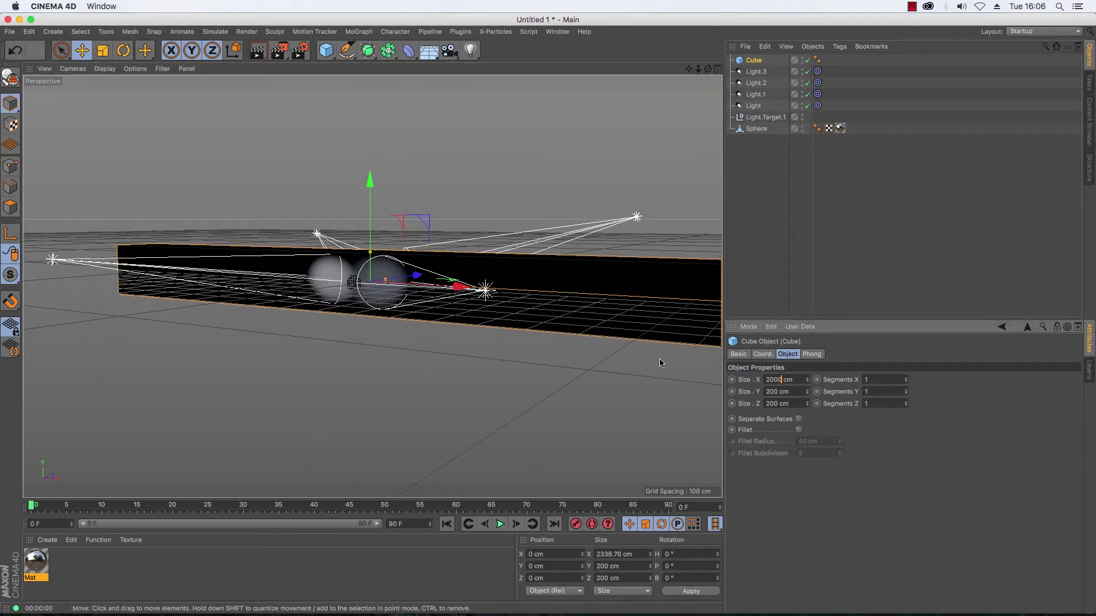
key(Tab)
text(2000)
key(Tab)
text(200)
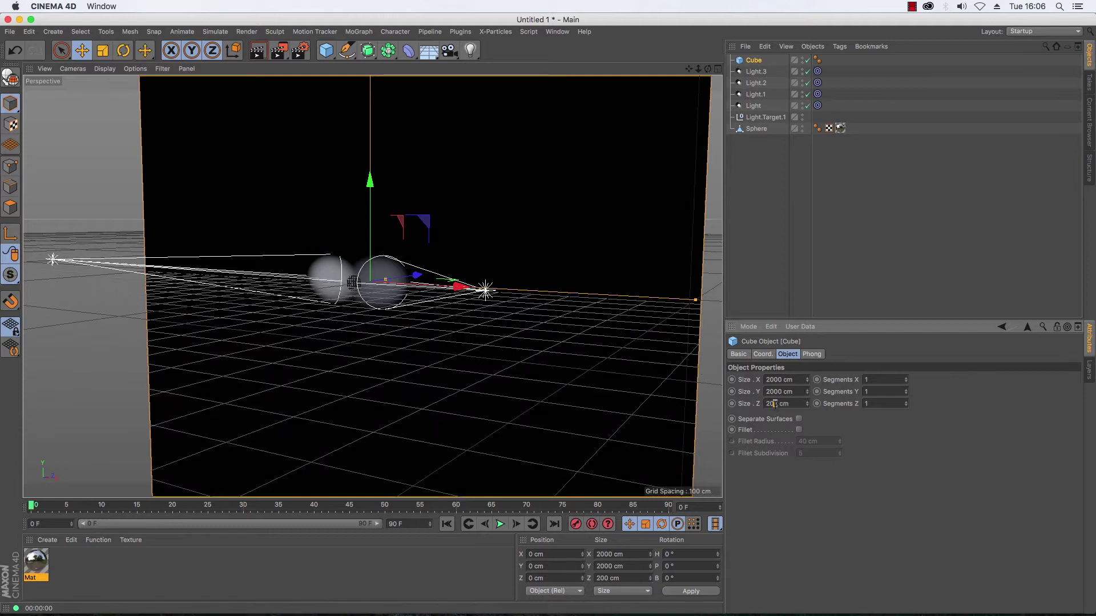
text(0)
key(Return)
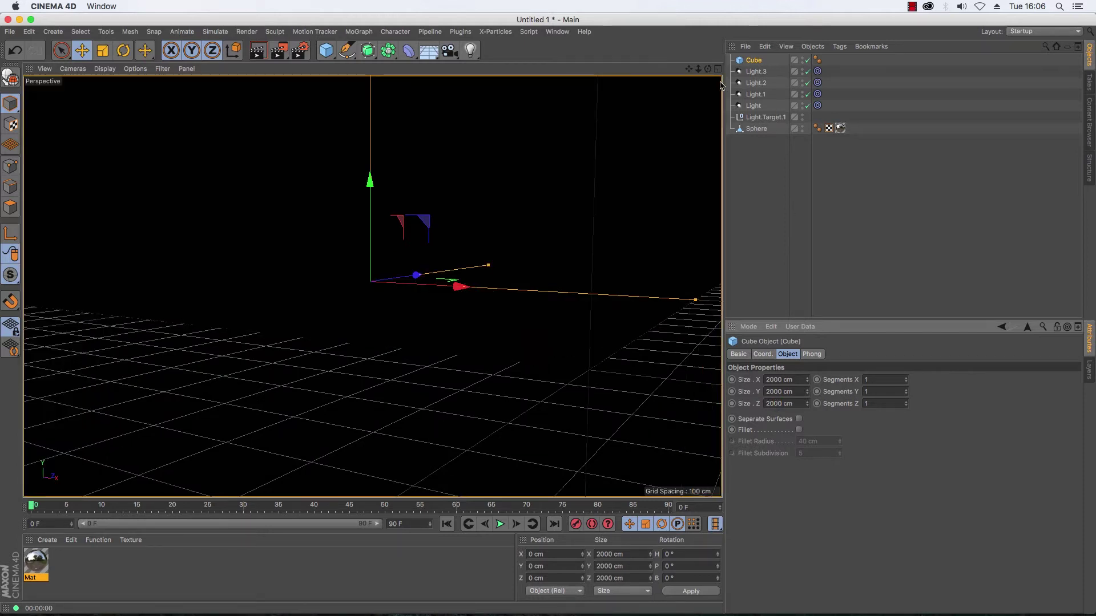
Step: Lower the cube to about Y -721 cm so the ball hangs inside
drag(697, 68, 571, 171)
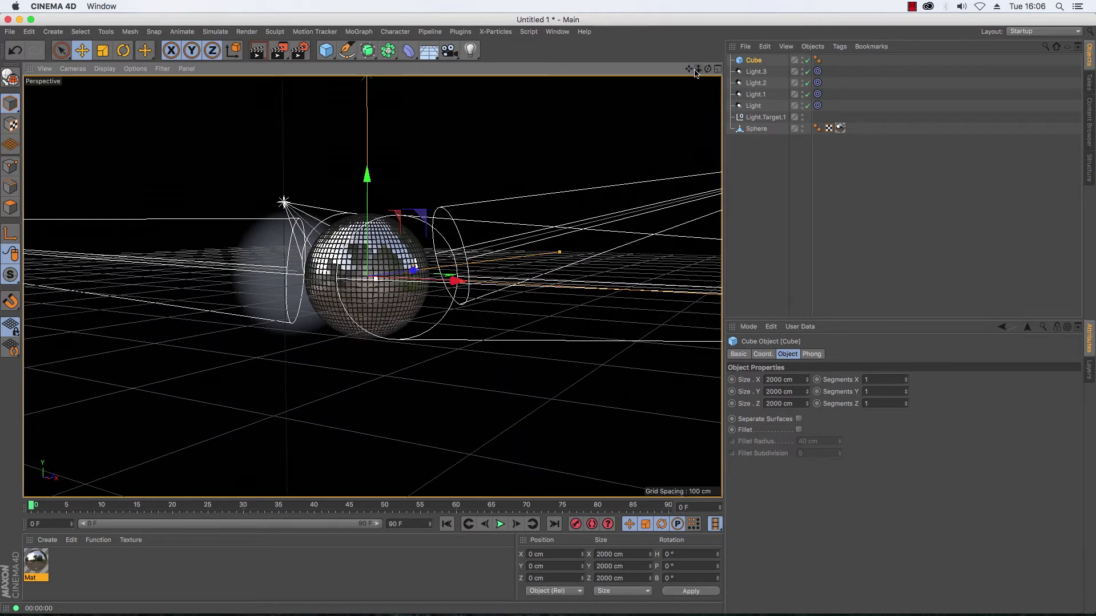
drag(708, 68, 596, 83)
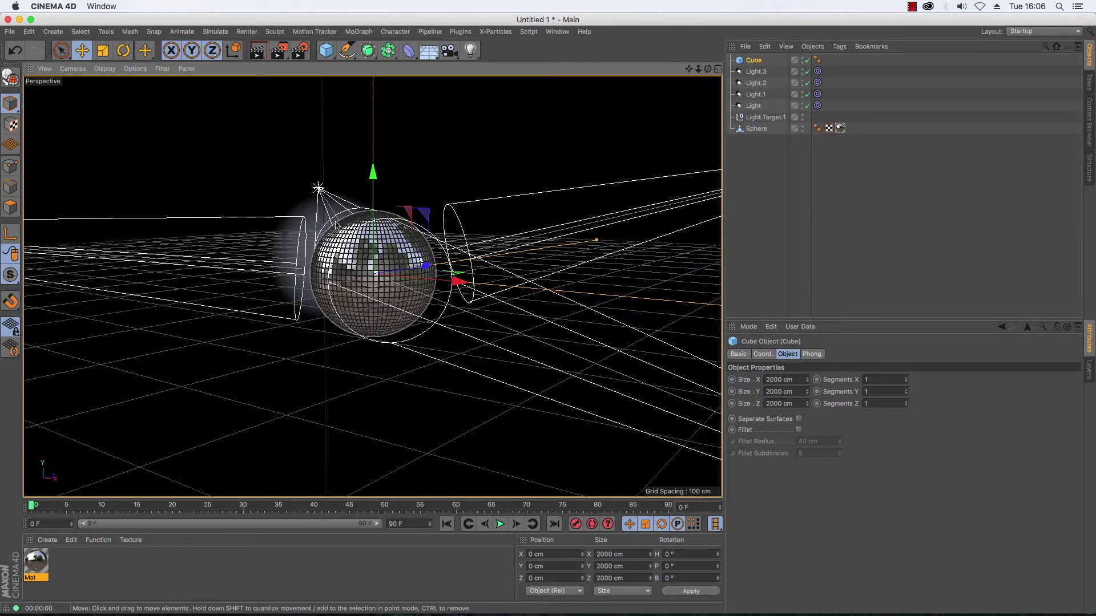
drag(372, 174, 373, 480)
drag(708, 69, 693, 71)
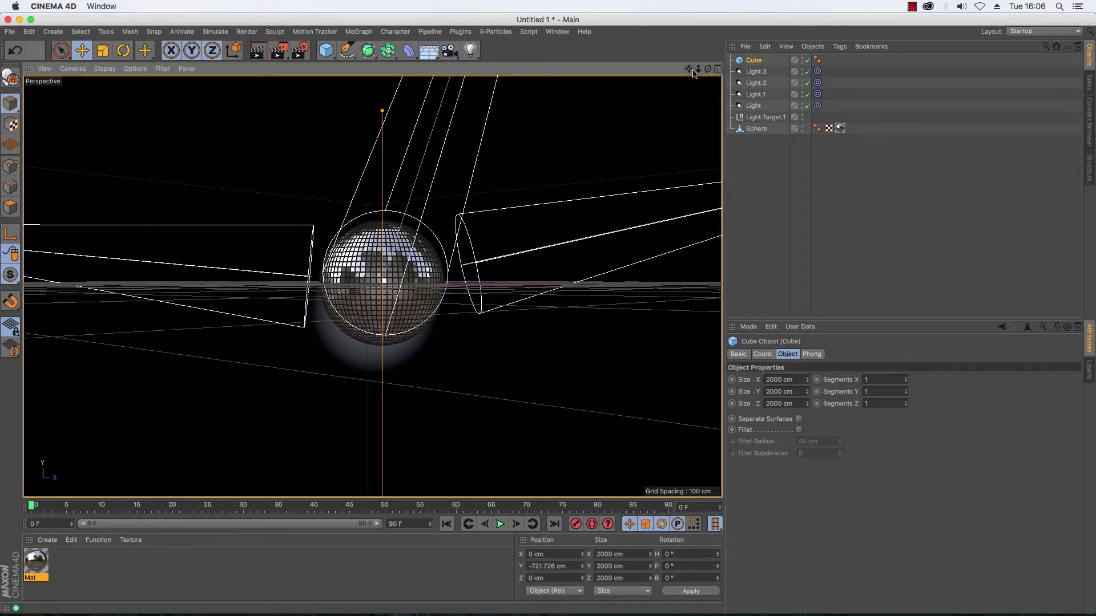
Step: Render the active viewport to preview the partly lit ball in the cube room
click(258, 52)
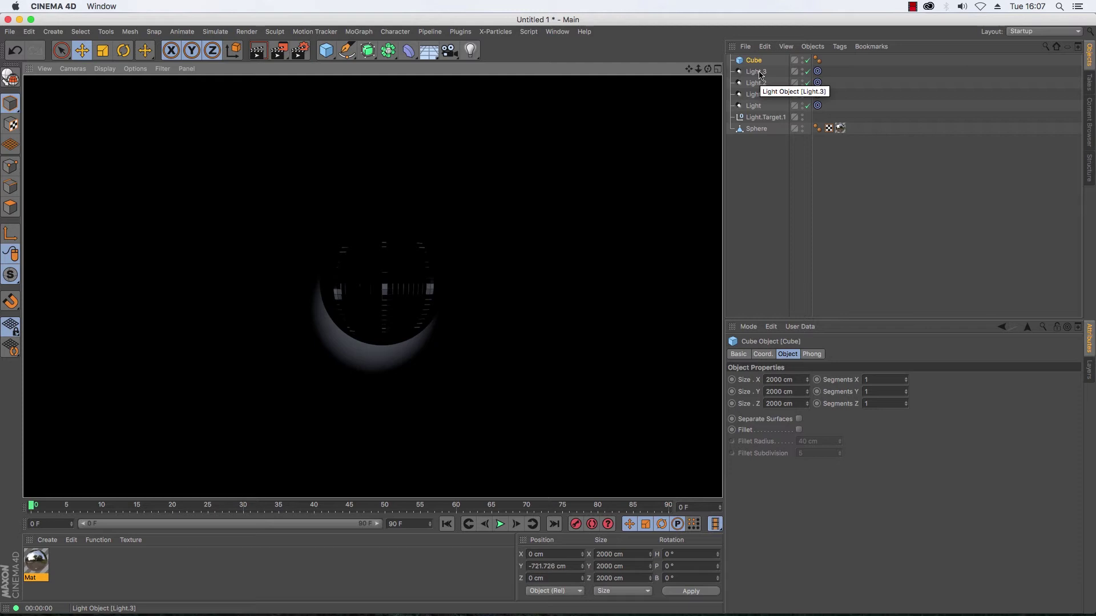
Step: Select all four spotlights and enable Surface Caustics in their Caustics tab
click(757, 72)
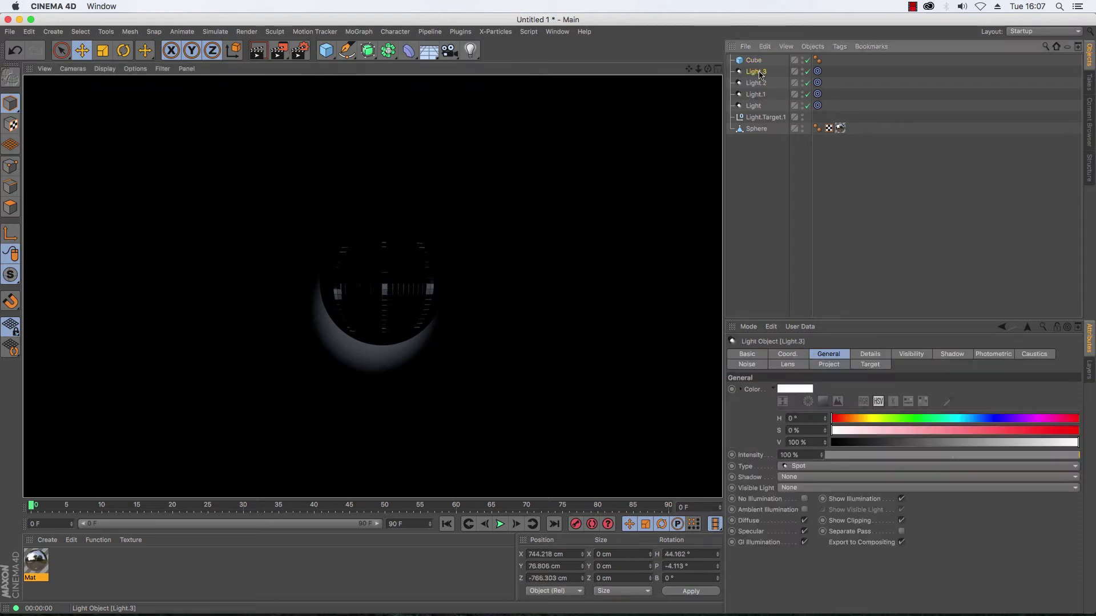
shift+click(754, 106)
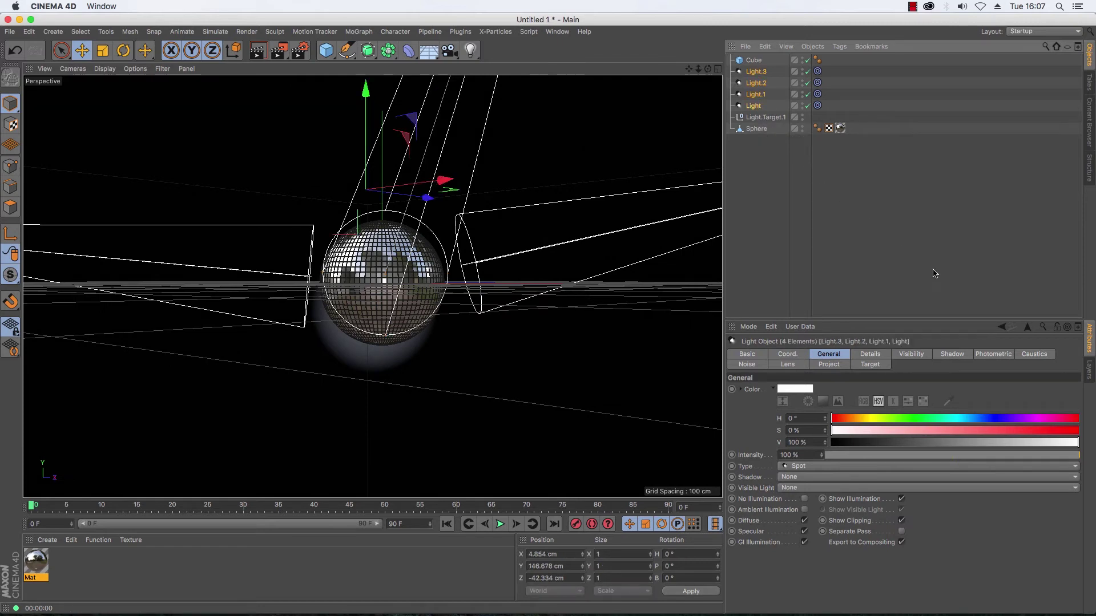
click(1028, 355)
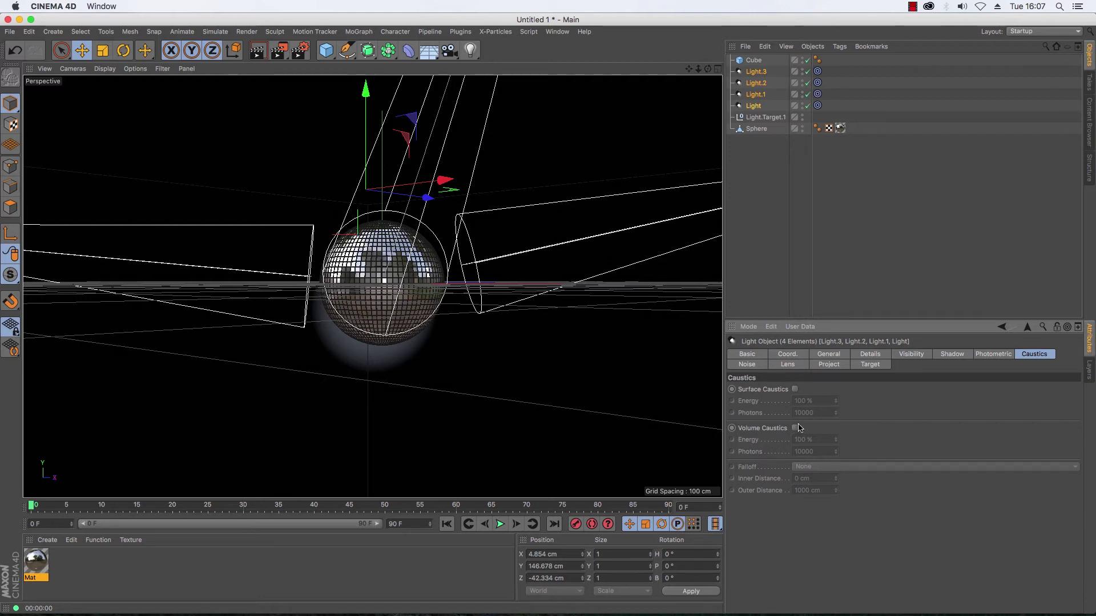
click(795, 389)
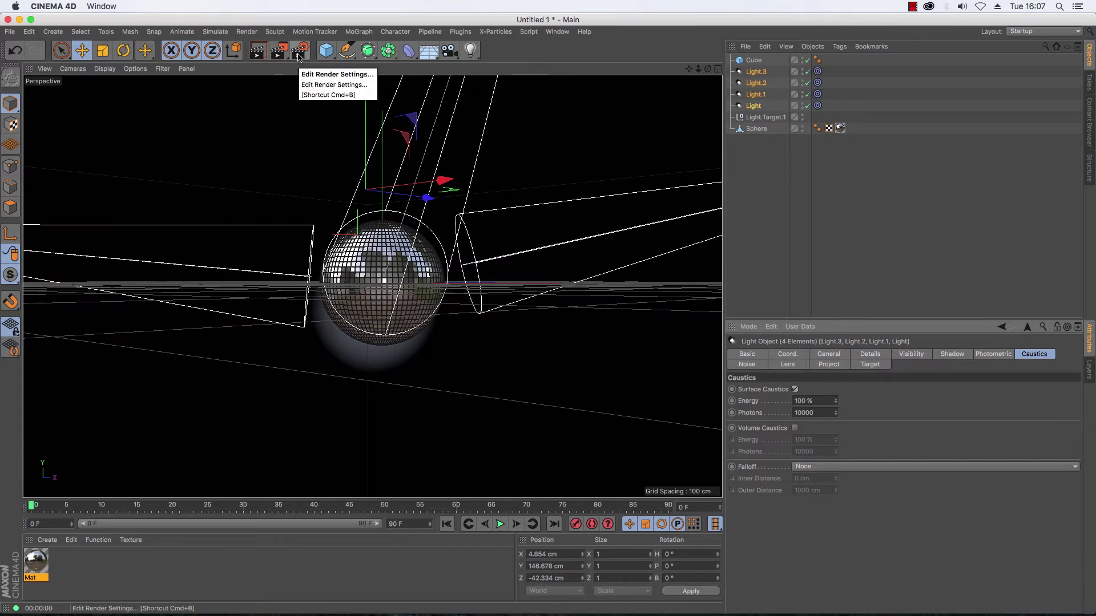
Step: Add the Caustics post effect with Surface Caustics enabled in Render Settings, then close it
click(299, 52)
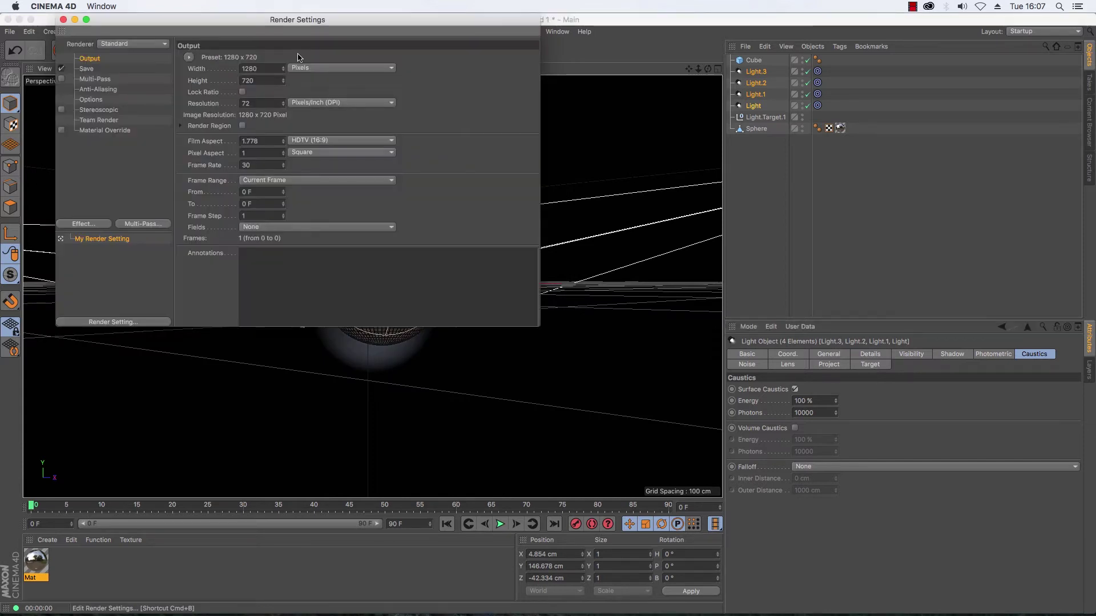
click(83, 223)
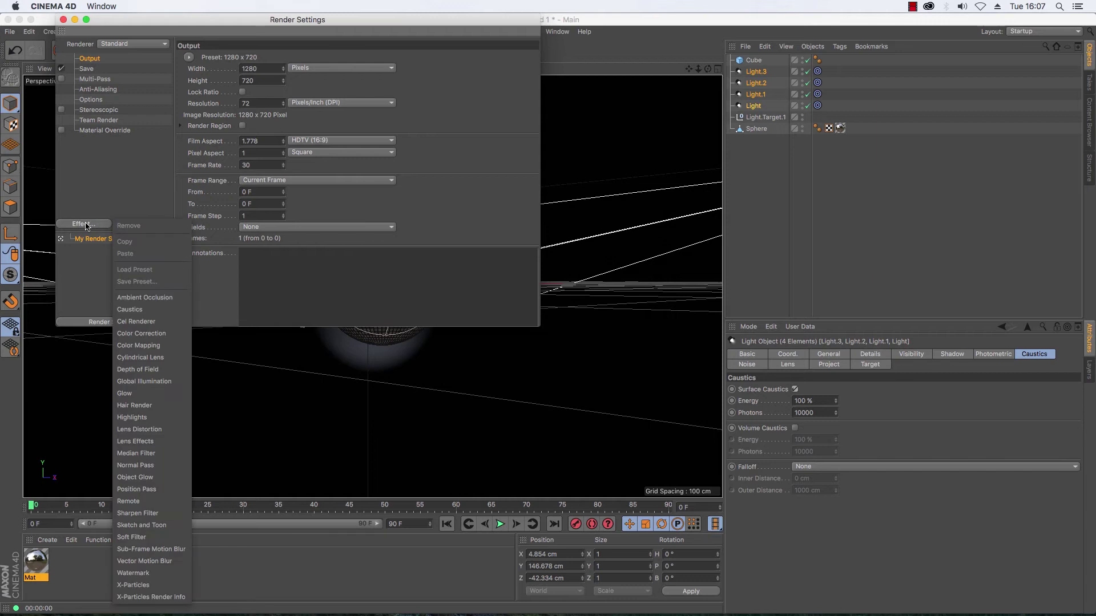
click(137, 309)
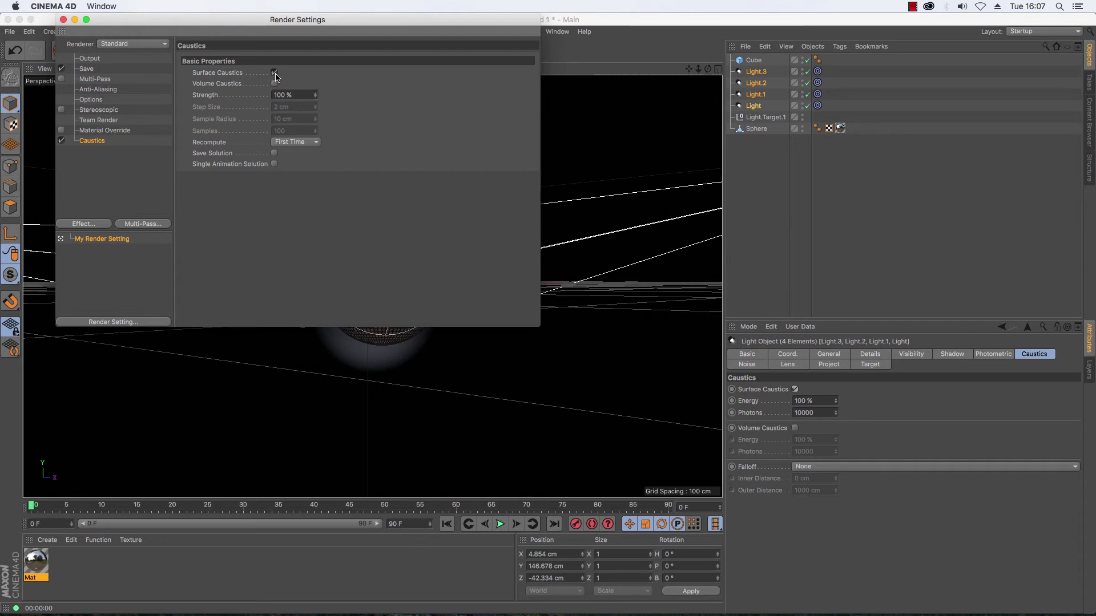
click(64, 20)
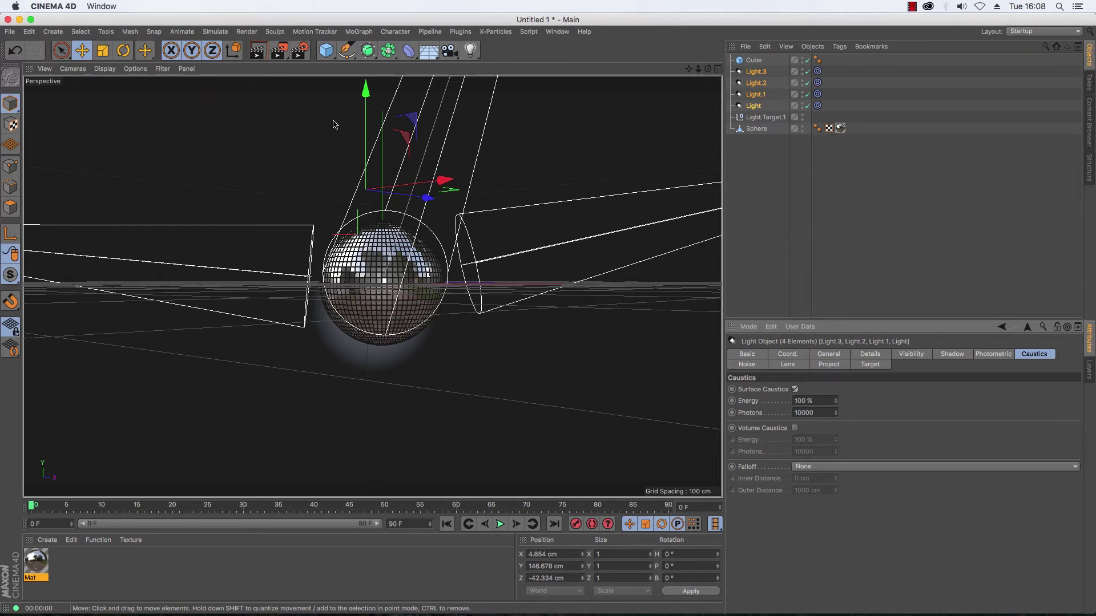
Step: Test-render the caustic specks, raise the lights' caustics energy to 500%, re-render, and select Sphere
click(260, 52)
click(260, 52)
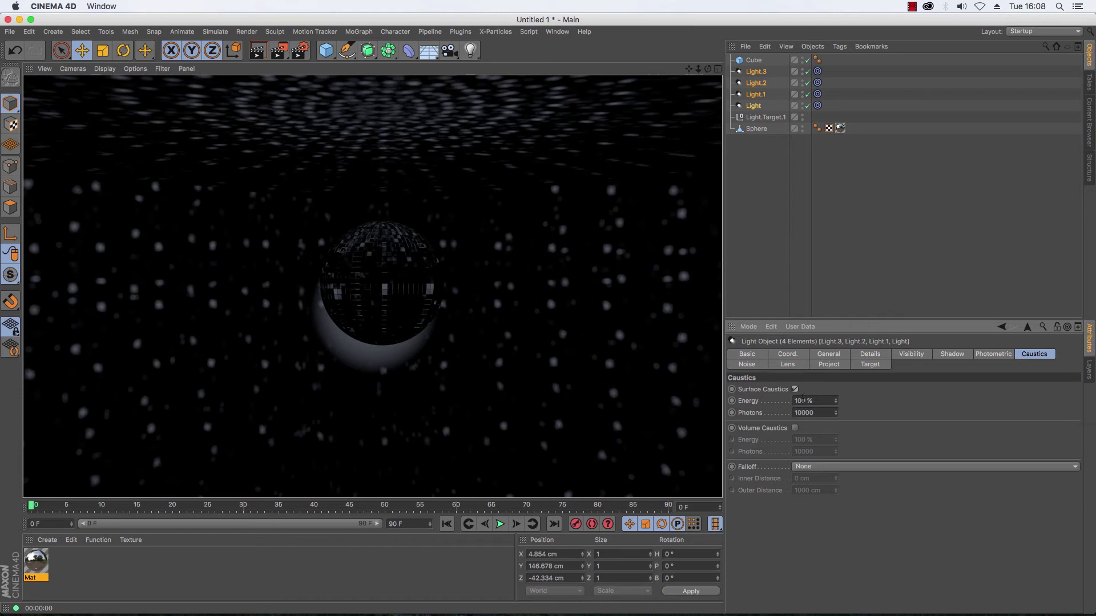
double_click(808, 401)
text(500)
key(Return)
key(ctrl+r)
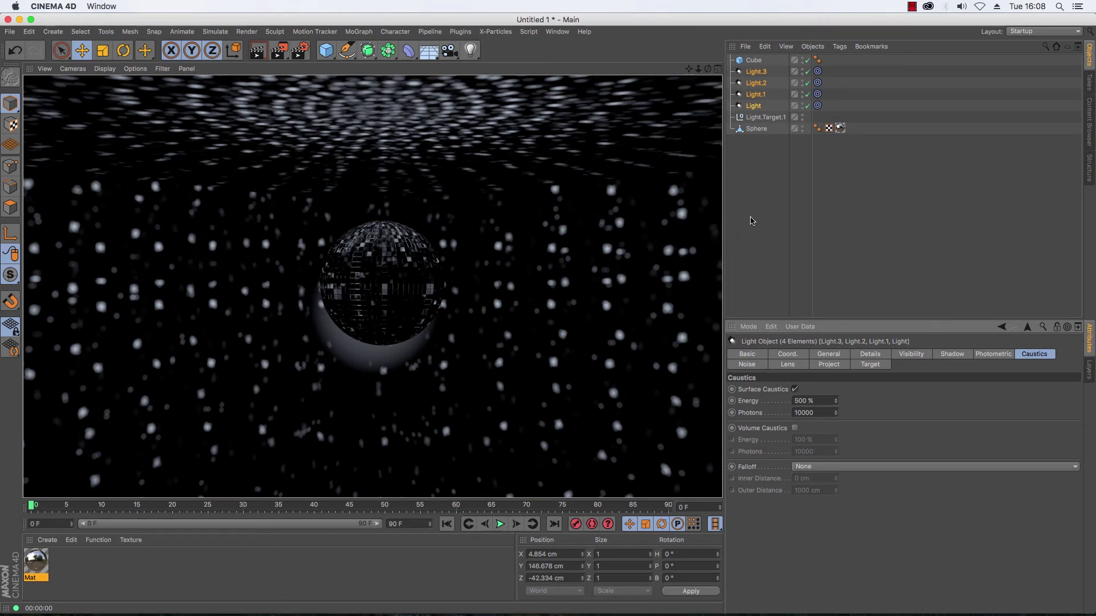
click(755, 128)
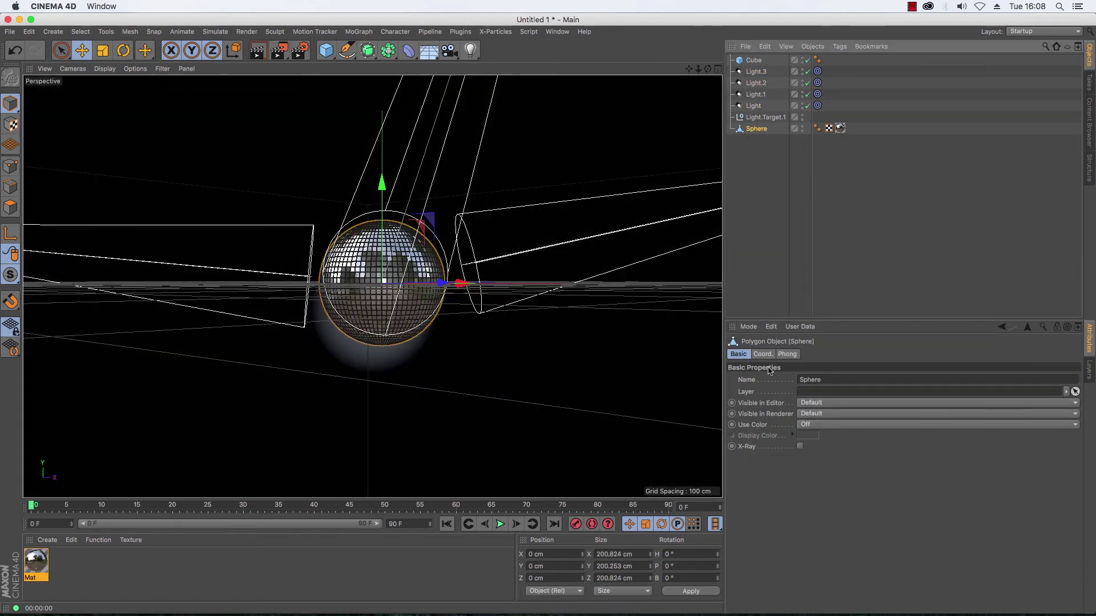
Step: Keyframe the Sphere's heading rotation at 0° on frame 0 and 30° on frame 90
click(763, 354)
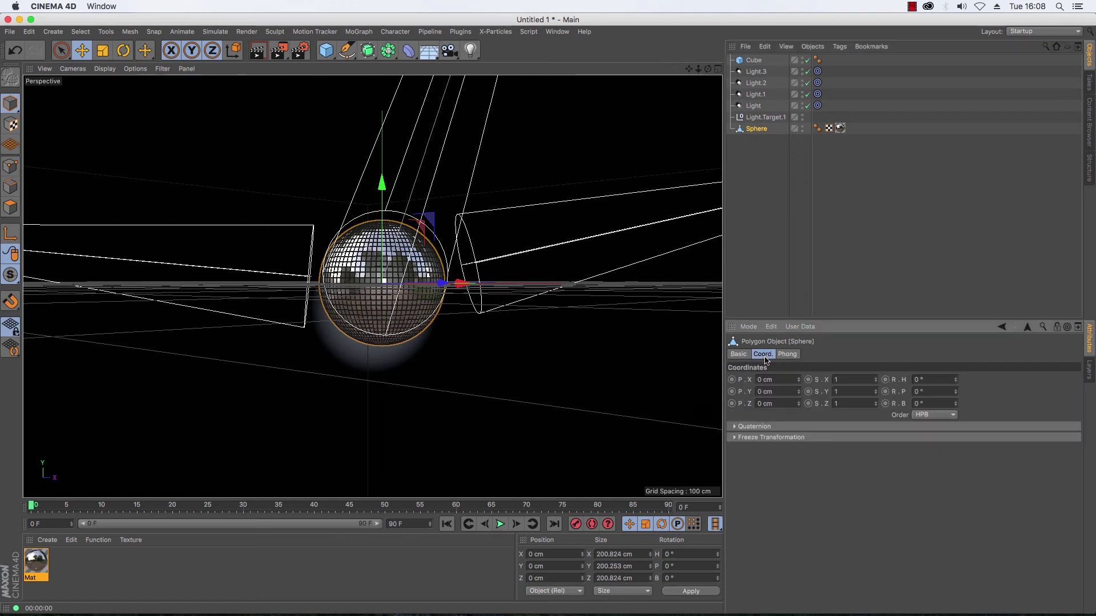
click(885, 380)
drag(255, 509, 668, 508)
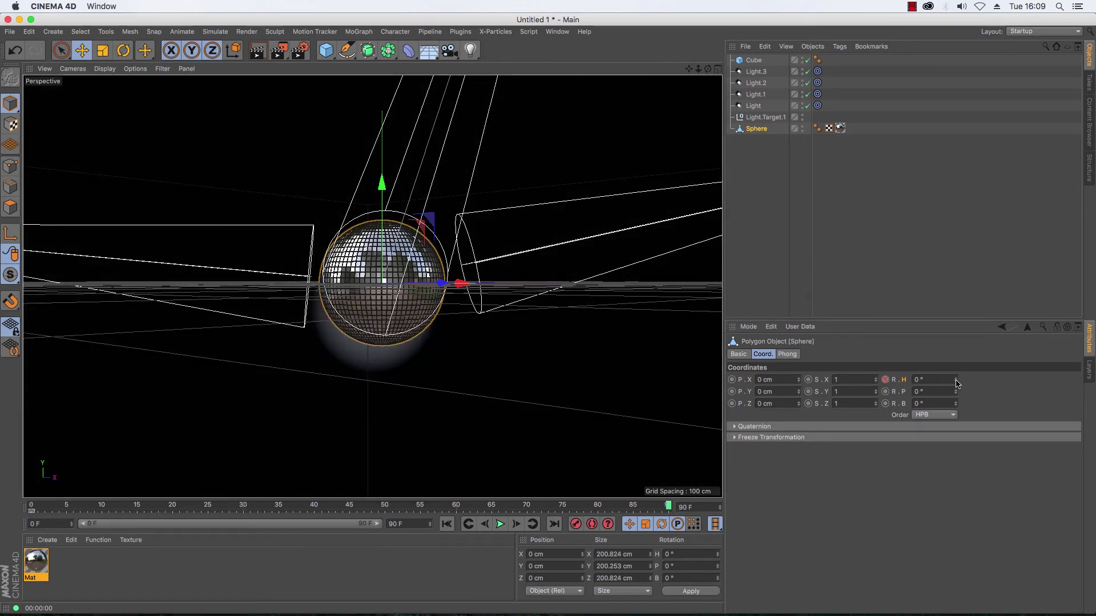
drag(957, 384, 957, 374)
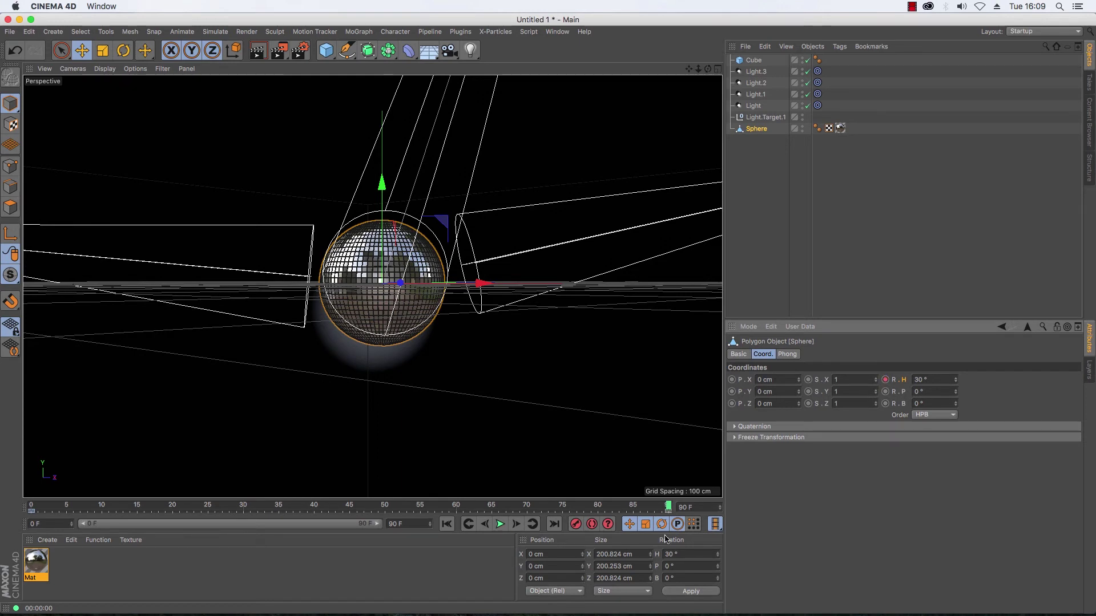
Step: Play back the disco ball rotation, then select the frame-0 rotation key
click(500, 525)
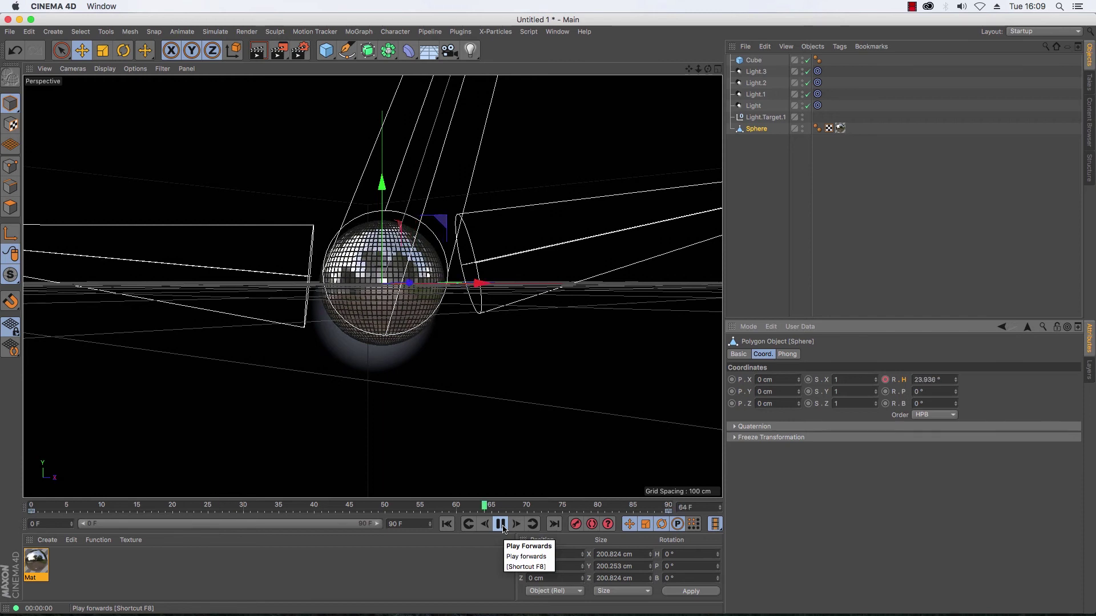
click(501, 524)
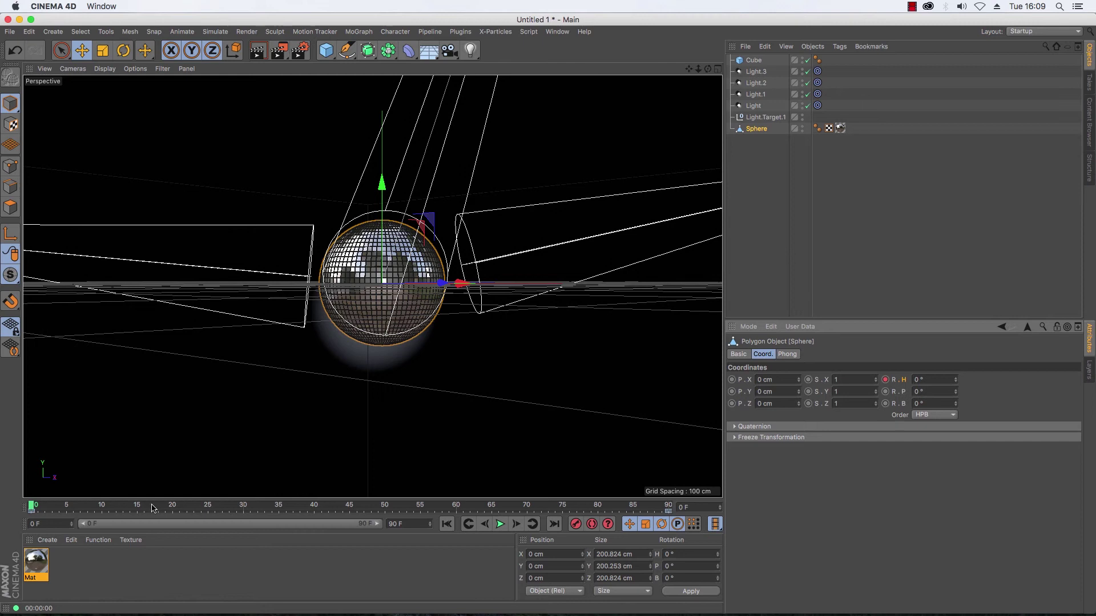
click(32, 515)
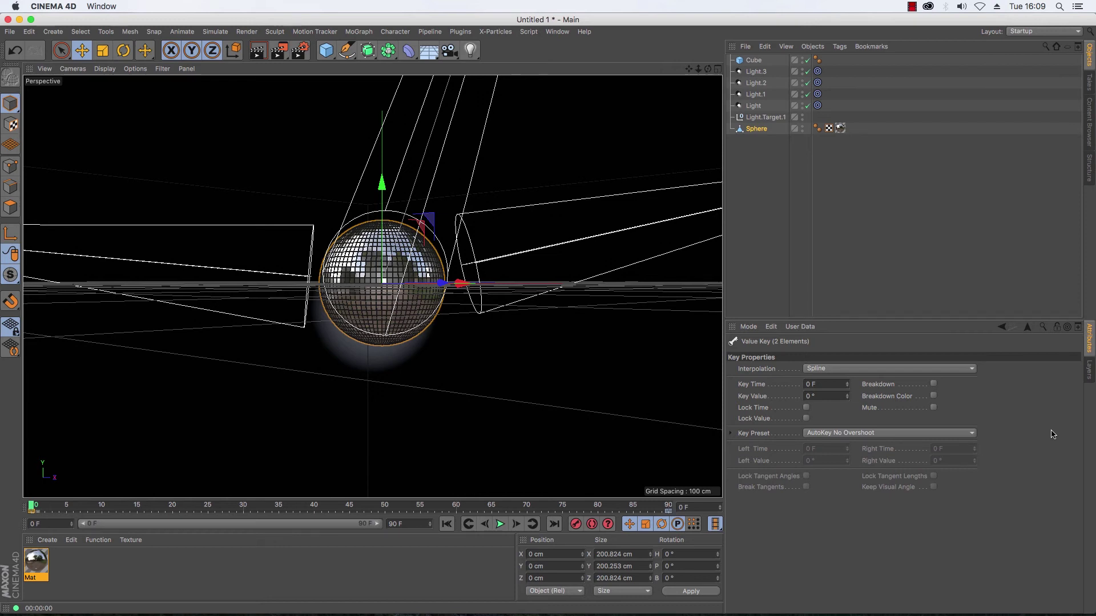
Step: Set the frame-0 rotation key's interpolation to Linear and play back to check the motion
click(972, 370)
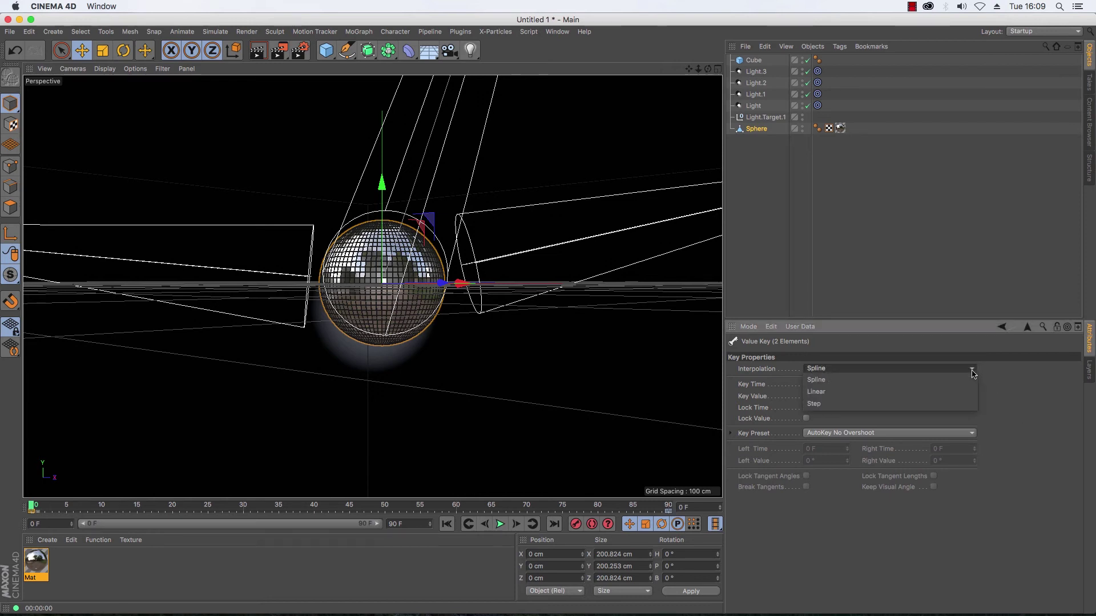
click(968, 393)
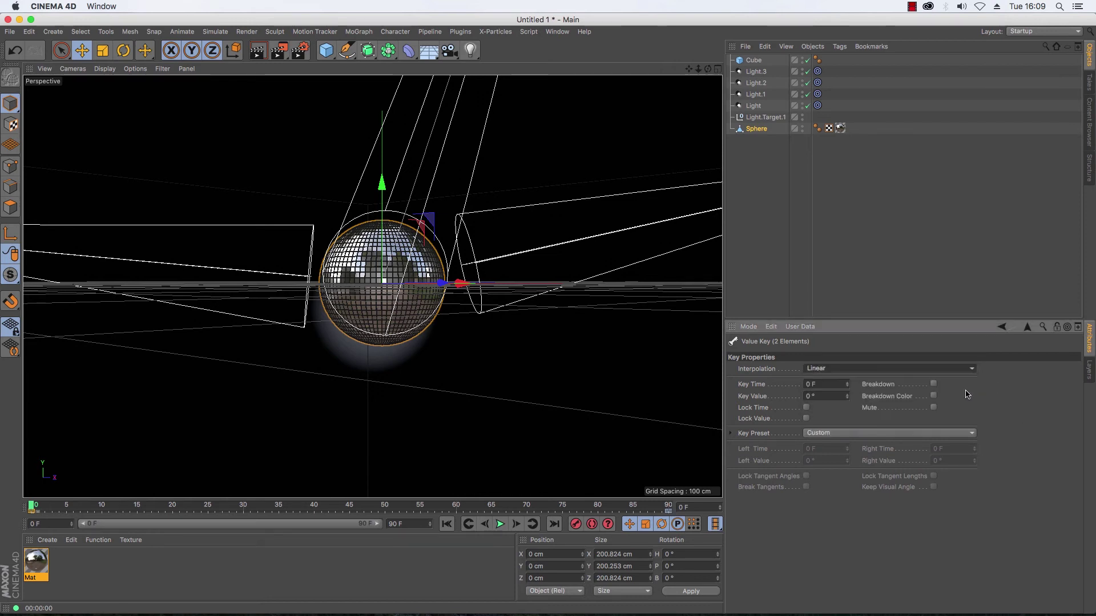
click(500, 525)
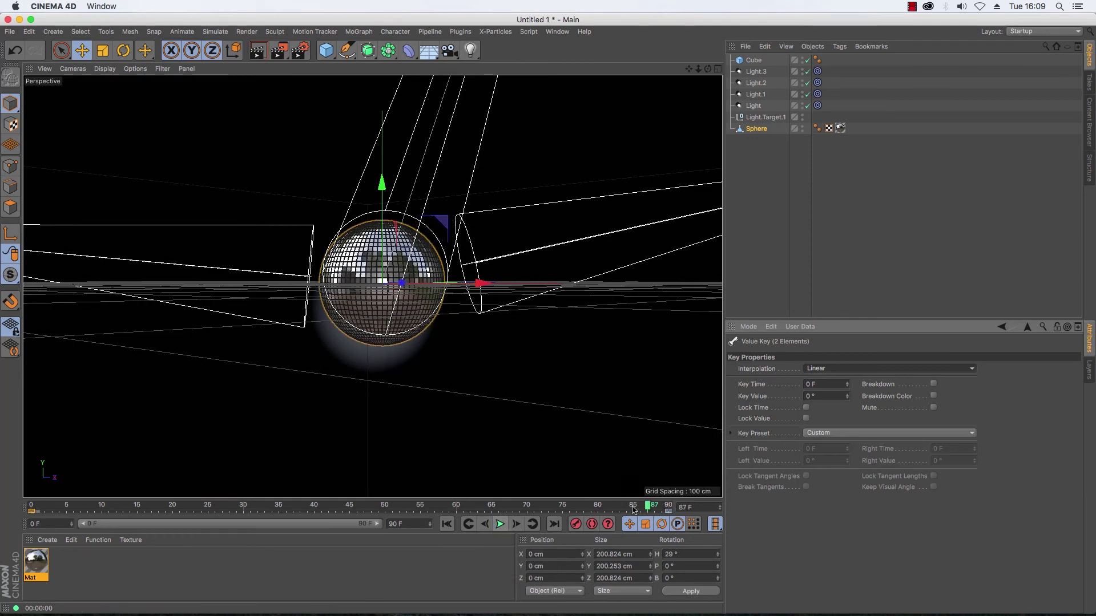
click(499, 524)
Step: Change the frame-90 heading key to 45°, re-key it, and play the animation
click(679, 510)
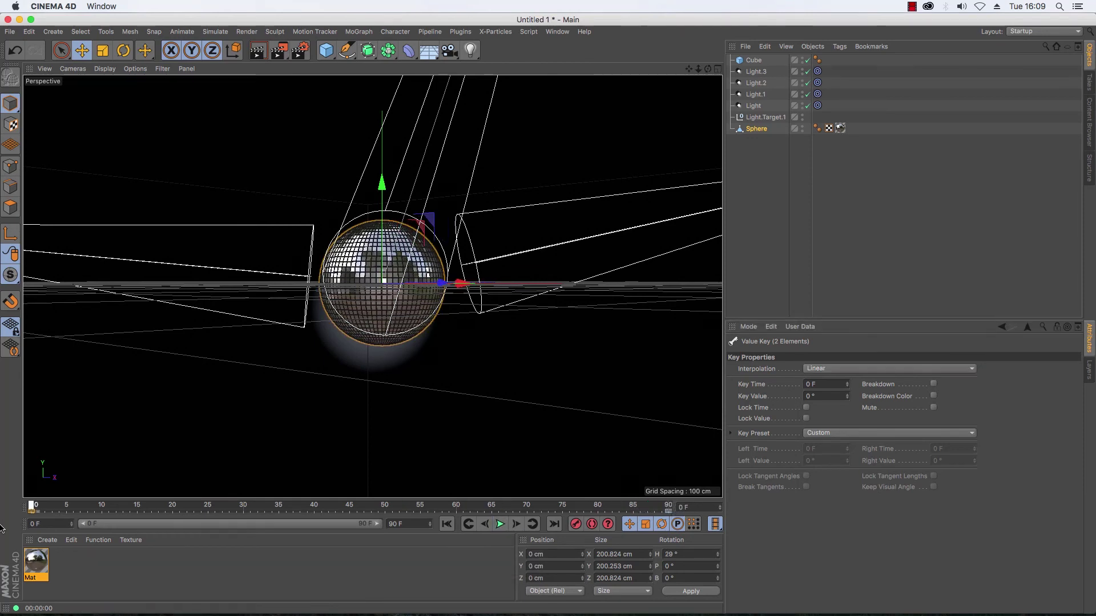
click(670, 514)
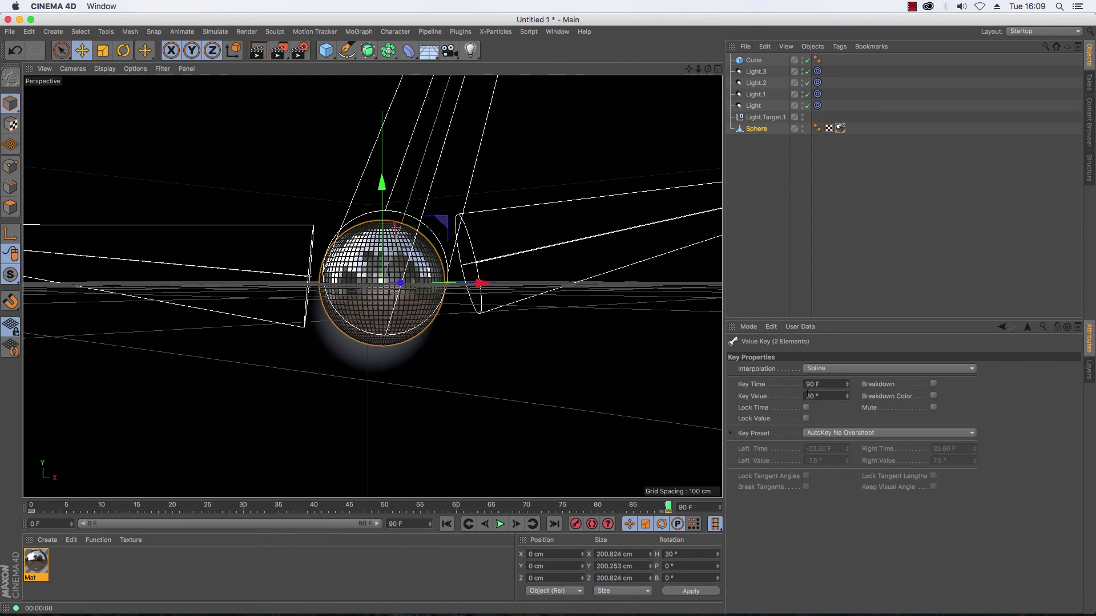
click(758, 130)
click(934, 378)
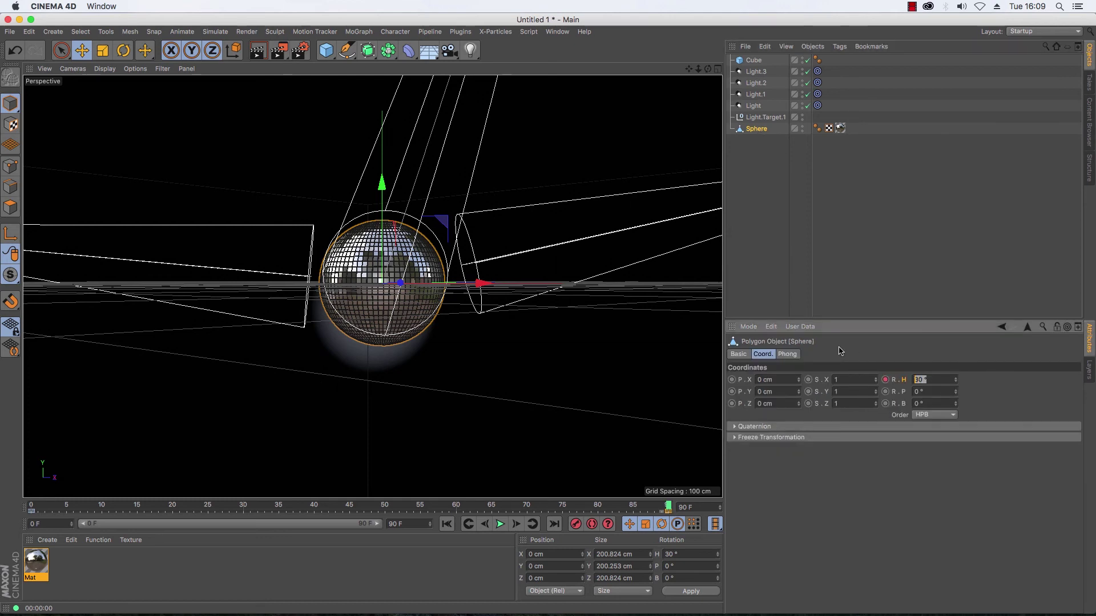
key(Return)
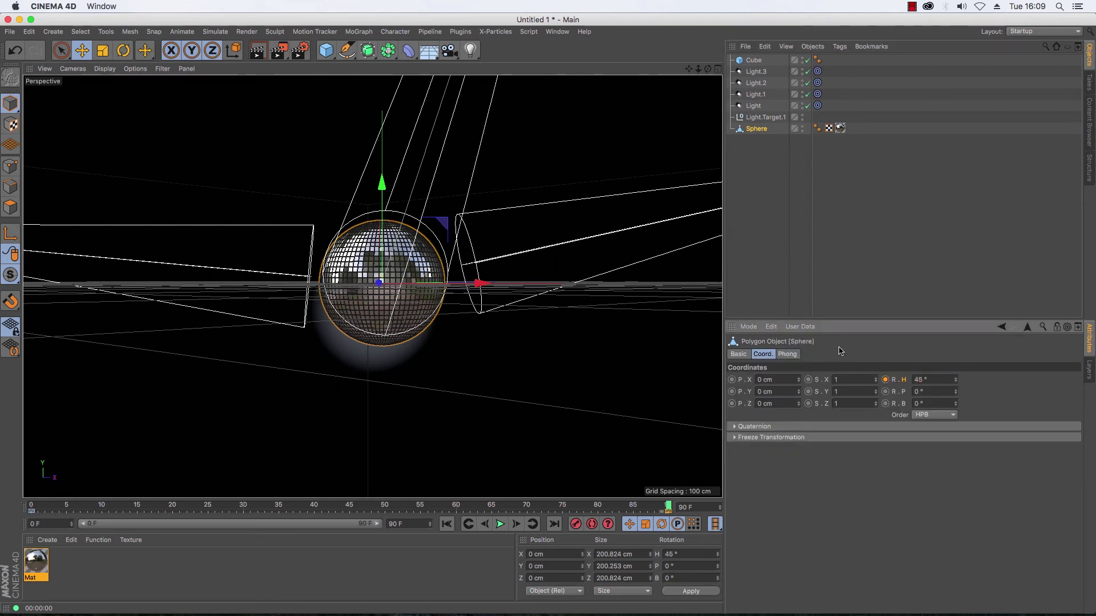
click(885, 380)
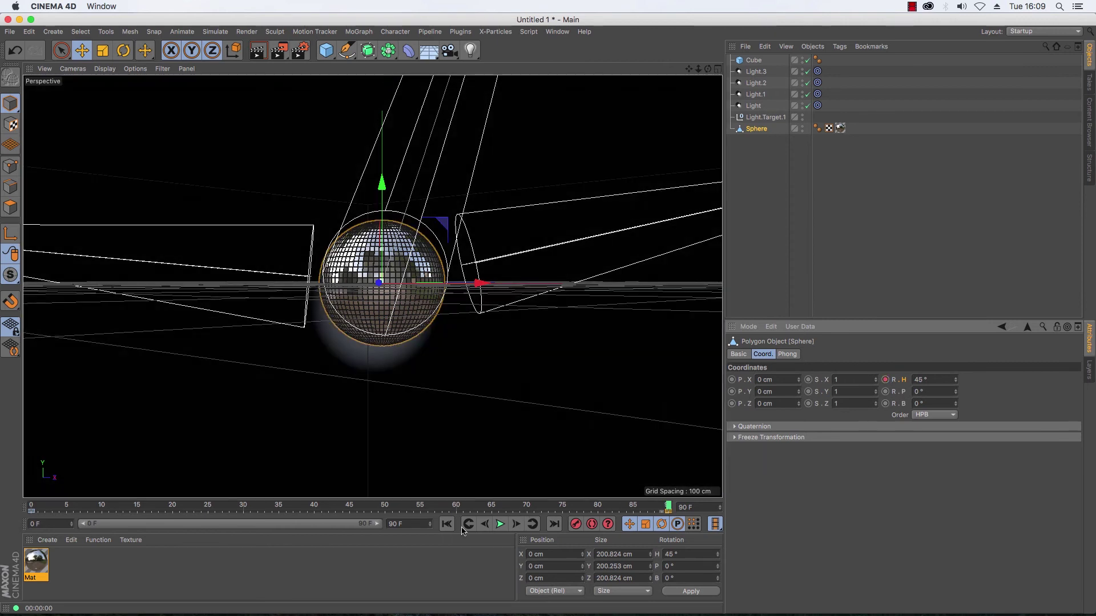
click(500, 524)
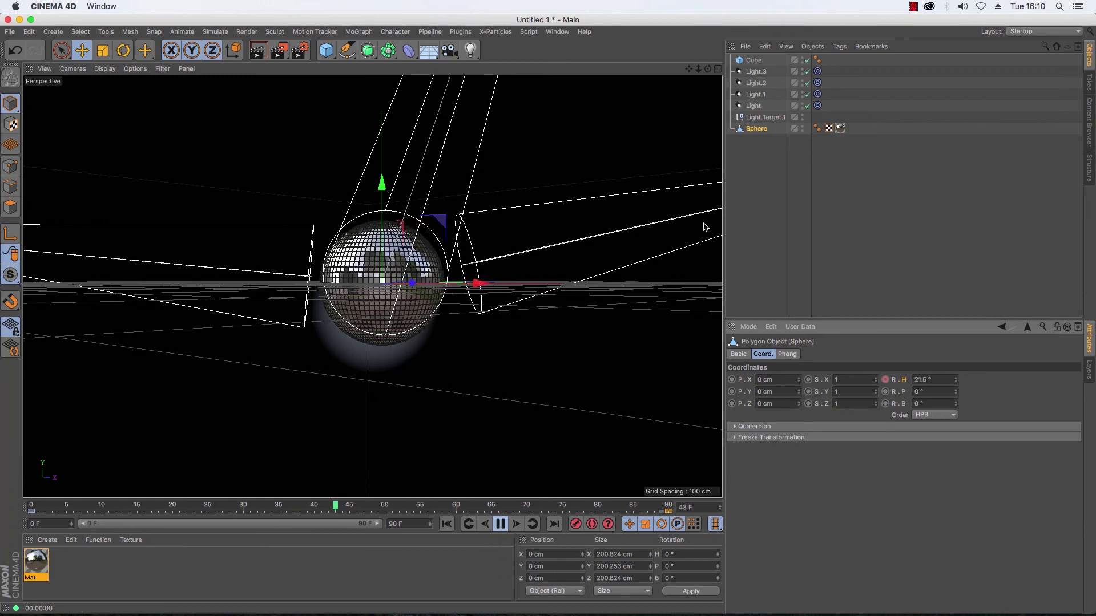
click(749, 203)
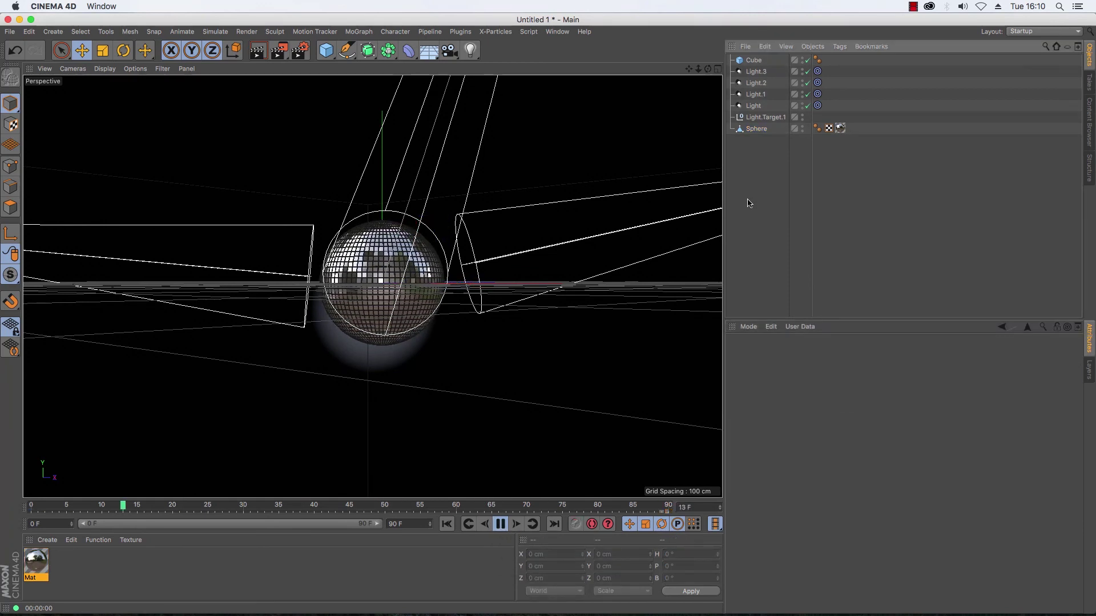
click(500, 528)
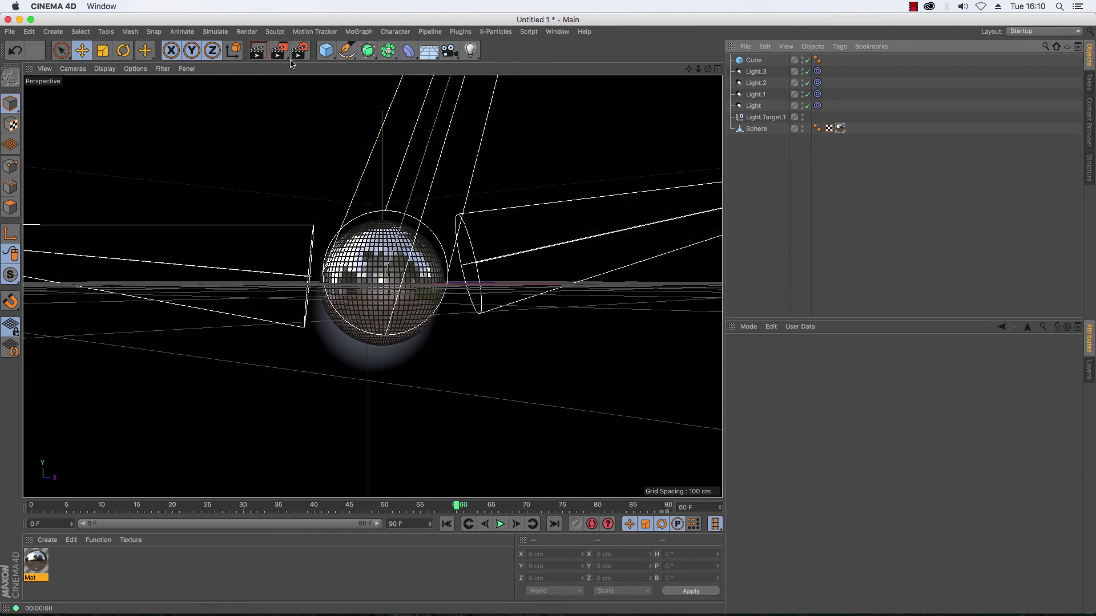
Step: Start a full-render Make Preview animation of all frames at 30 fps with an adjusted image size
click(288, 59)
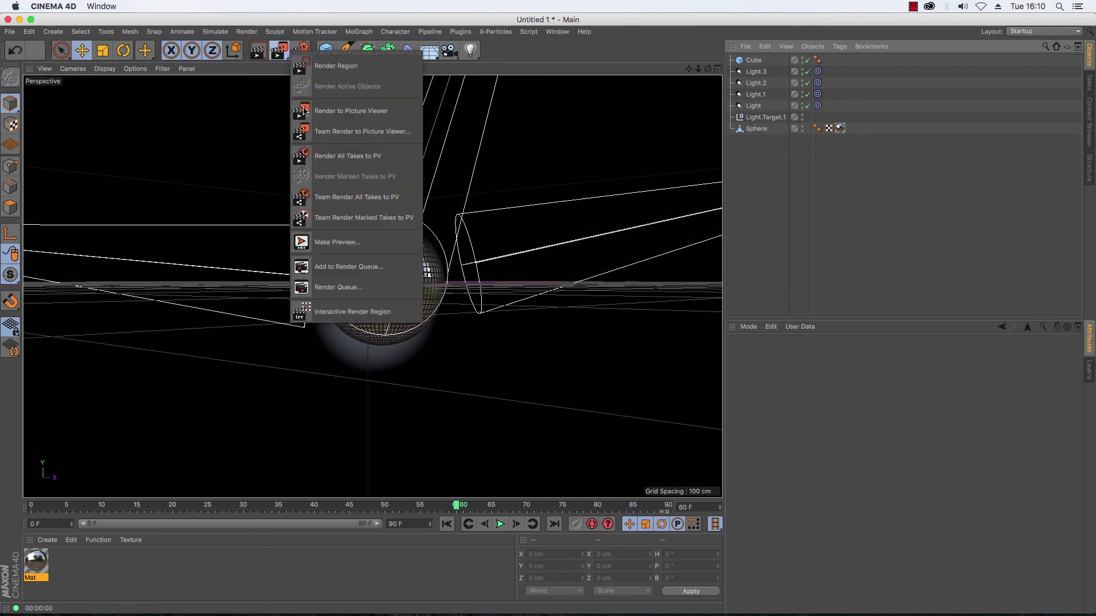
click(343, 242)
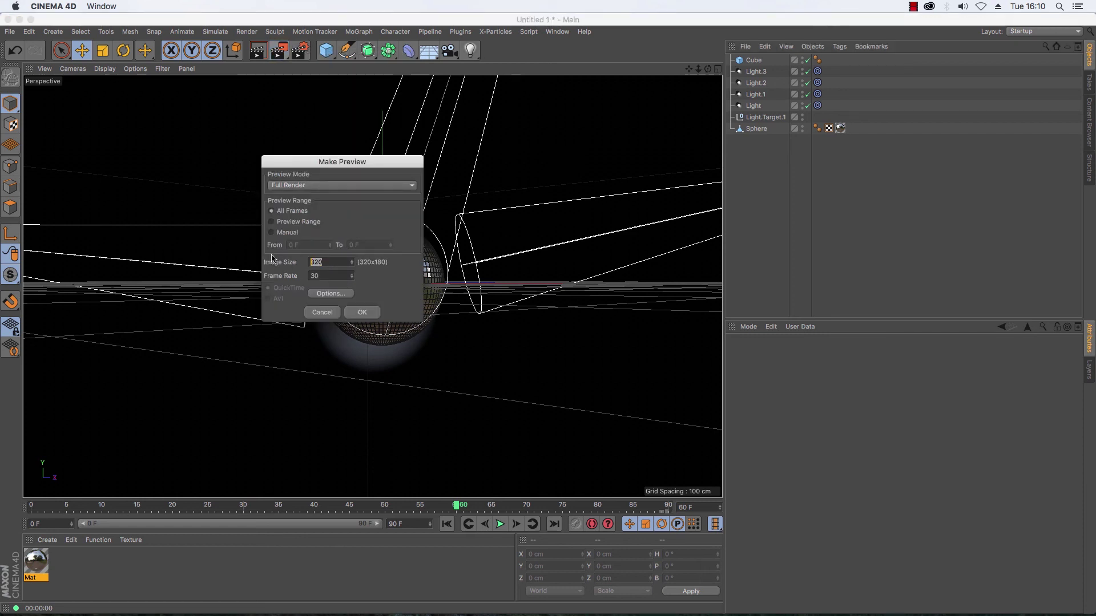
text(1200)
key(Return)
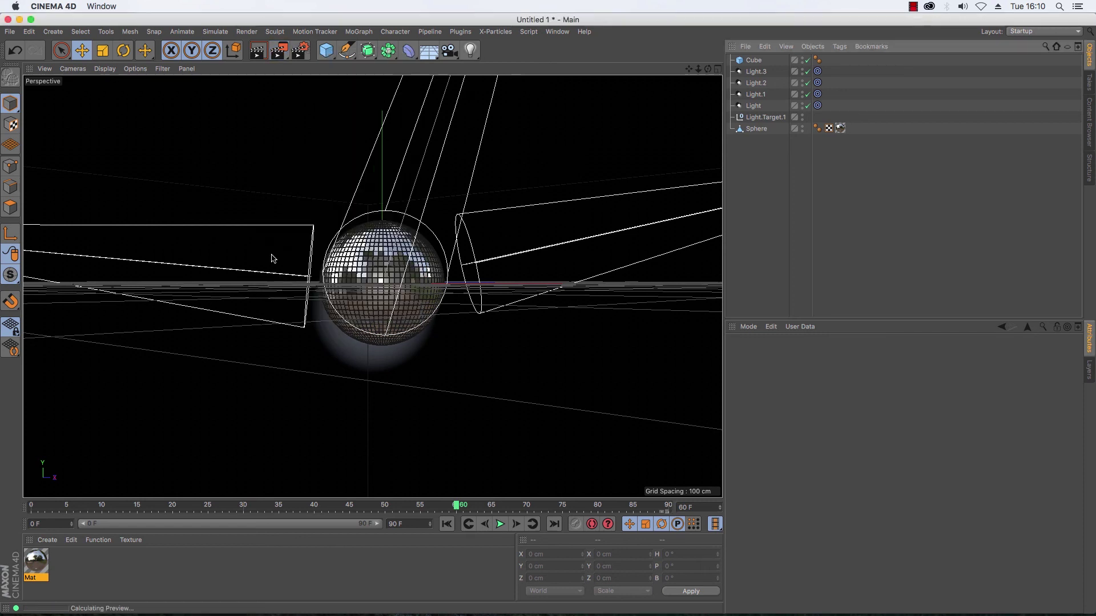